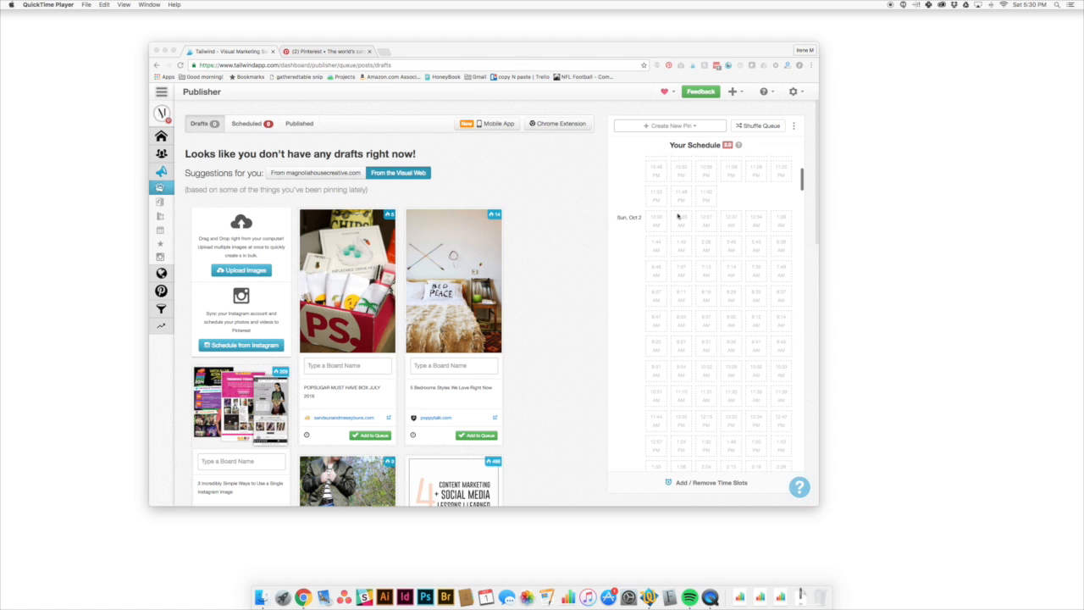
# Look over the time slots in the schedule and open the Drafts page of the publisher
pyautogui.scroll(-4, 679, 215)
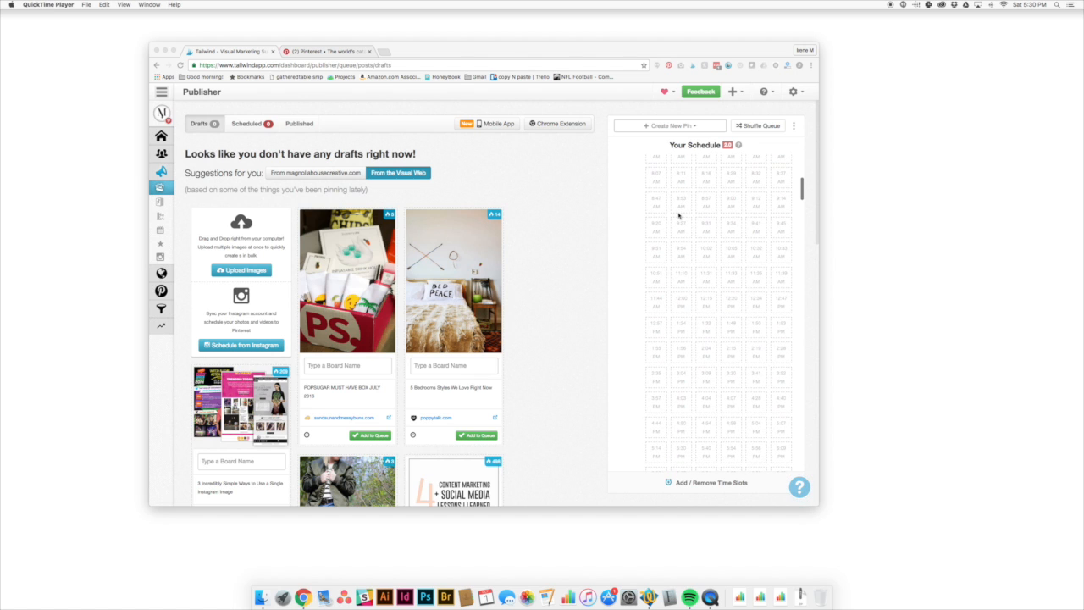
pyautogui.scroll(12, 667, 207)
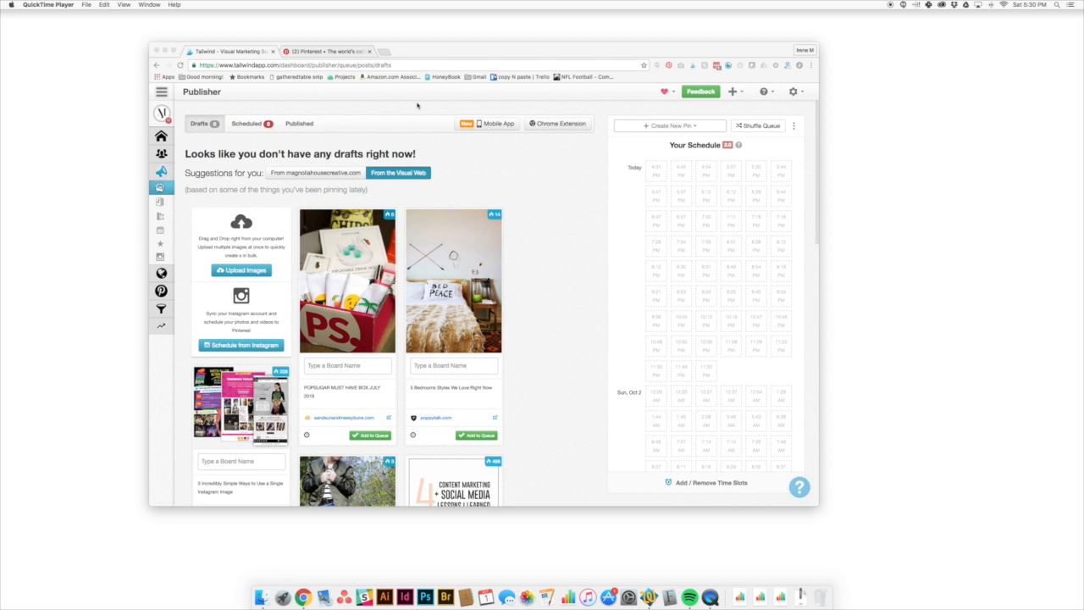
pyautogui.click(204, 150)
pyautogui.moveTo(190, 232)
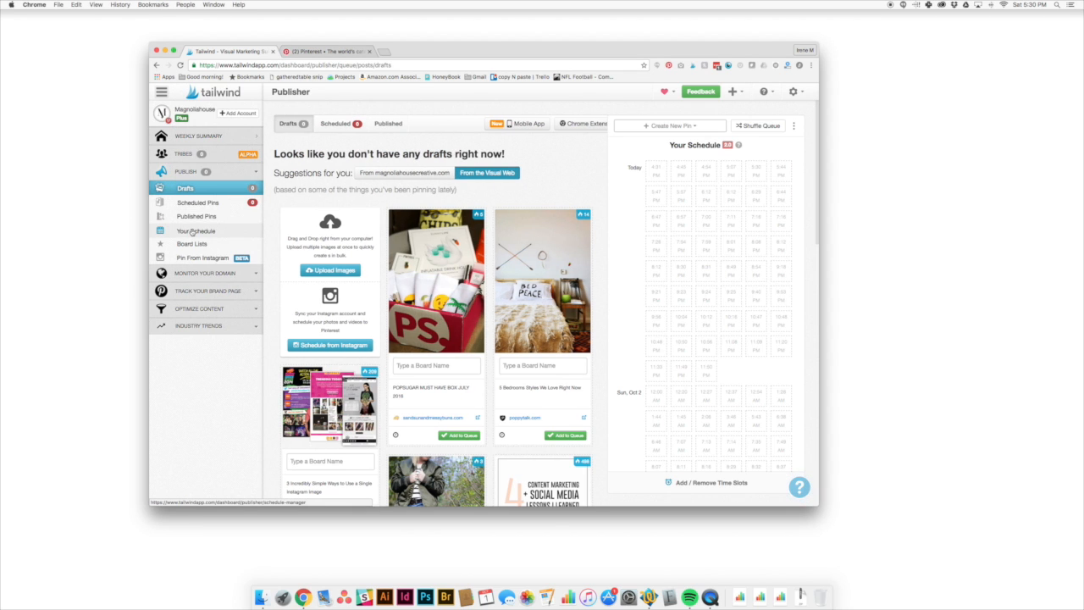
pyautogui.click(189, 188)
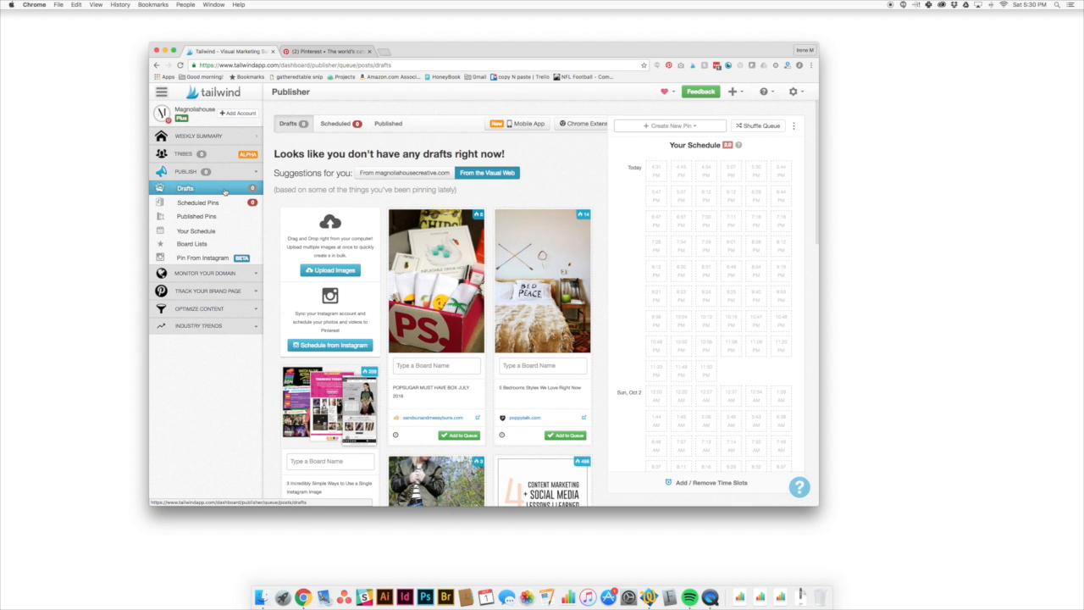
pyautogui.click(224, 193)
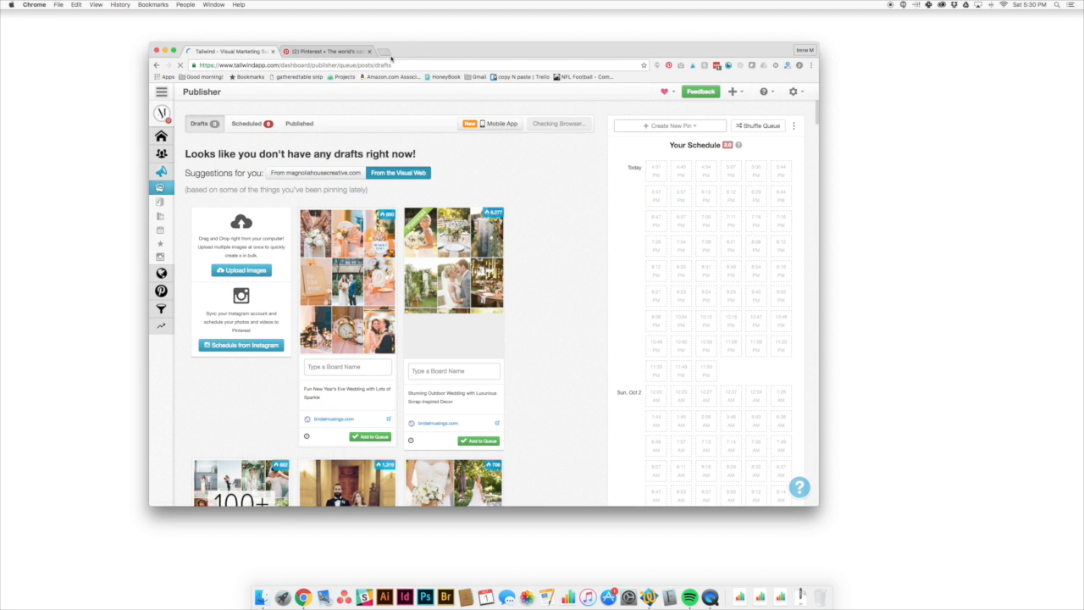
# Switch to Pinterest, send the "10 Inspiring Wedding Blogs You Should Be Following" pin to the Tailwind drafts, and move the drafts window aside
pyautogui.click(349, 51)
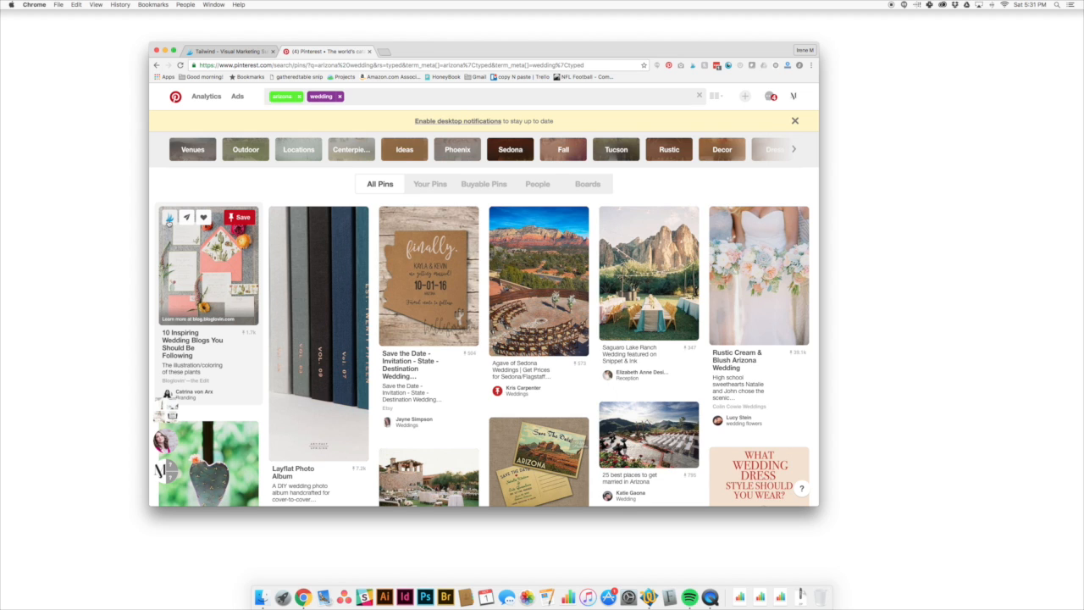
pyautogui.click(169, 218)
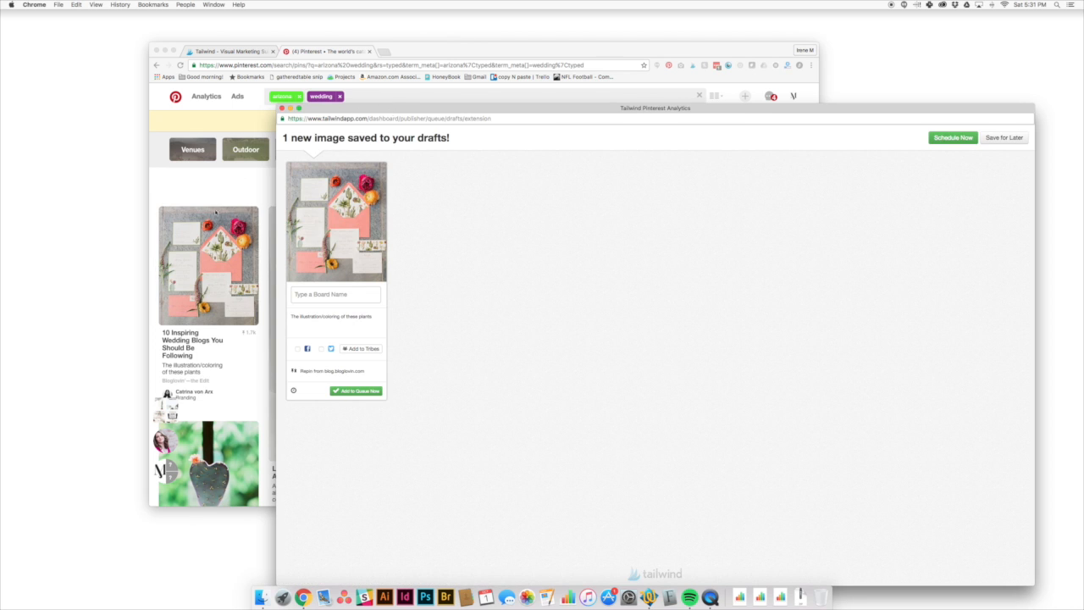
pyautogui.click(322, 294)
pyautogui.moveTo(358, 111); pyautogui.dragTo(982, 393)
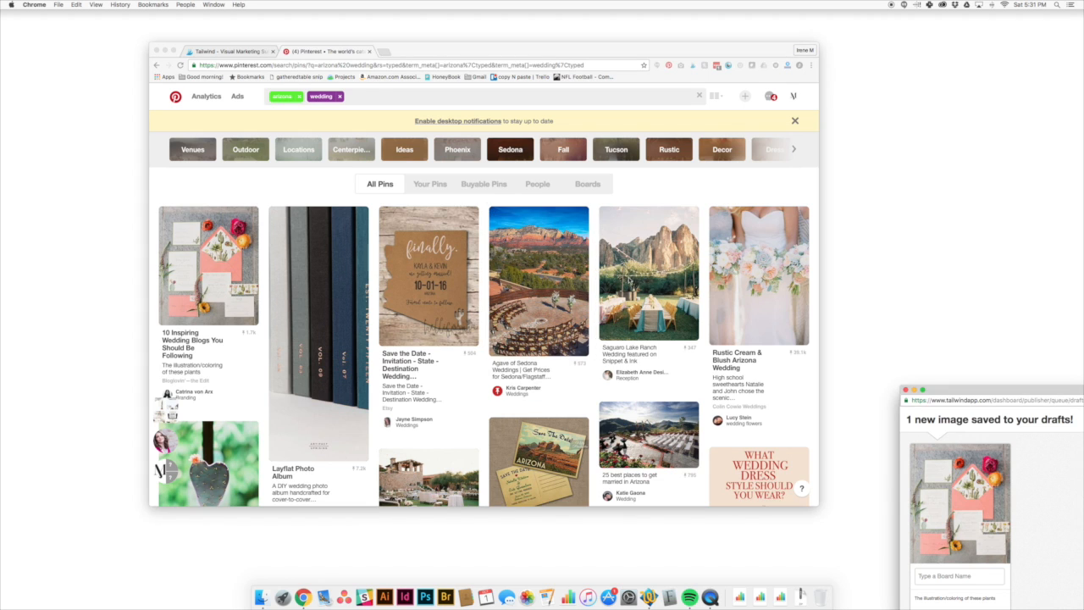
# Add more Arizona wedding pins to the Tailwind drafts, including the Agave of Sedona venue and the "Join Us in the Desert" postcard
pyautogui.scroll(-1, 630, 280)
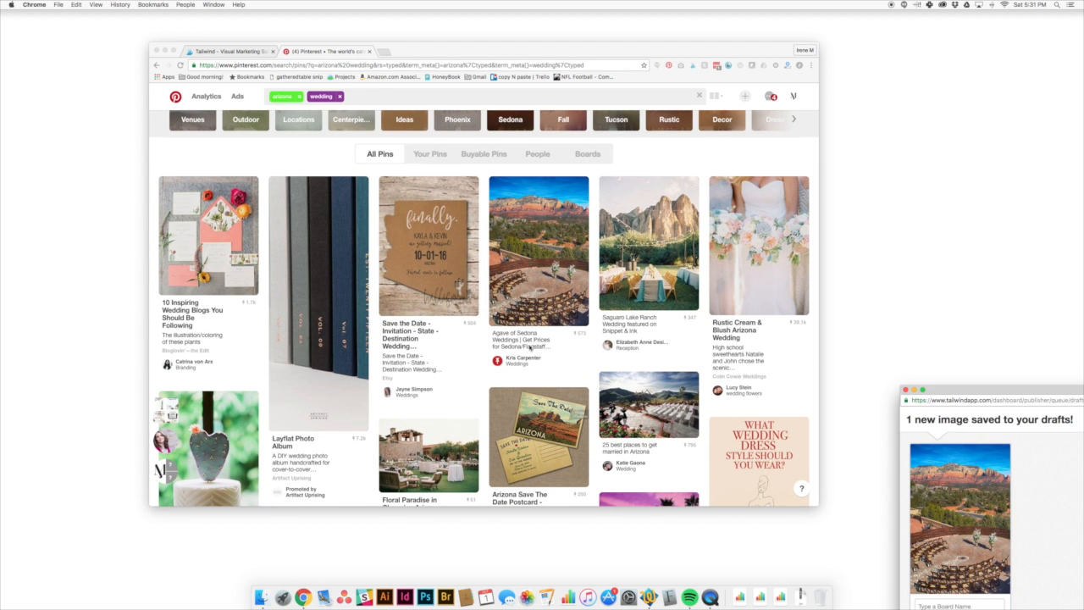
pyautogui.scroll(-5, 530, 347)
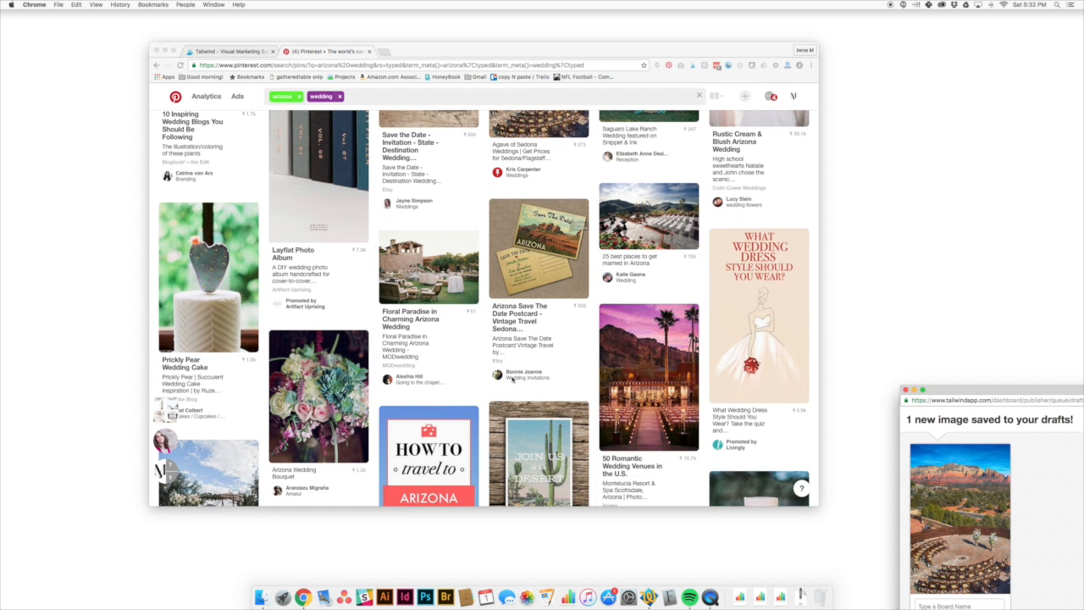
pyautogui.scroll(-5, 514, 373)
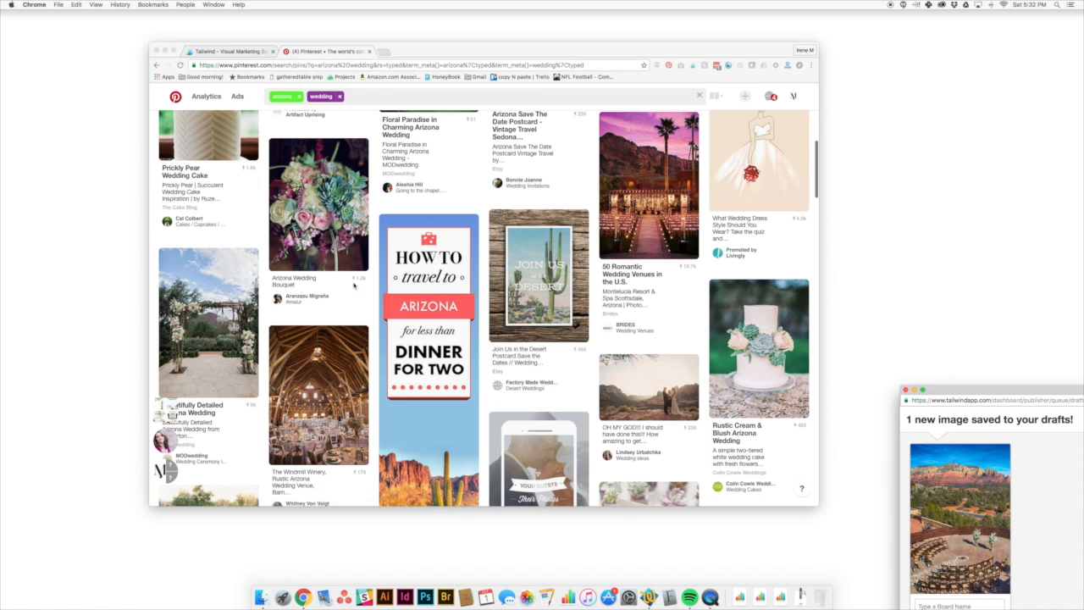
pyautogui.scroll(-7, 354, 285)
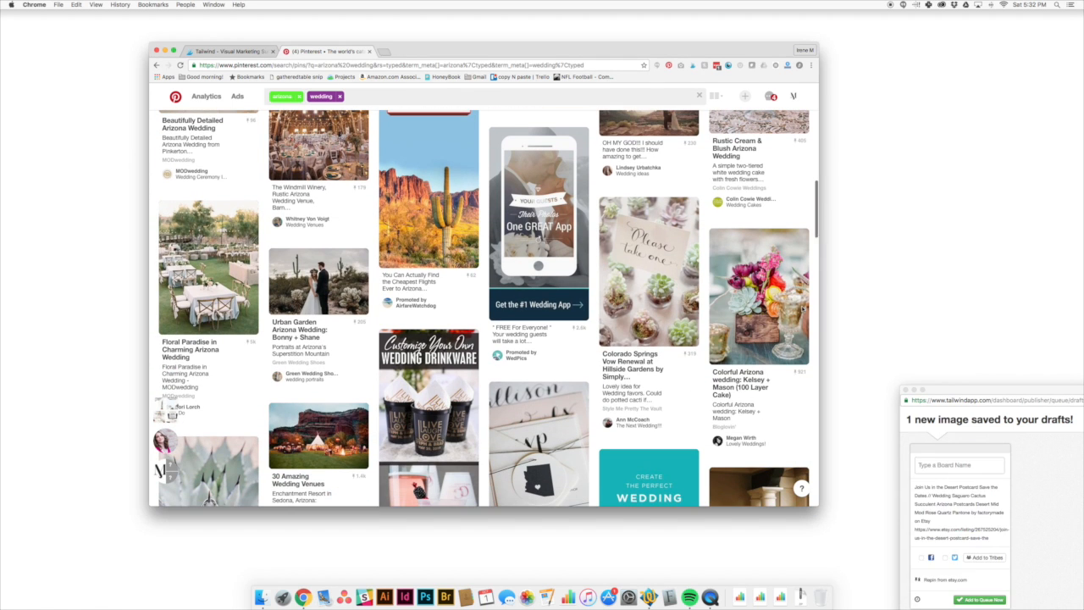
pyautogui.scroll(-4, 539, 326)
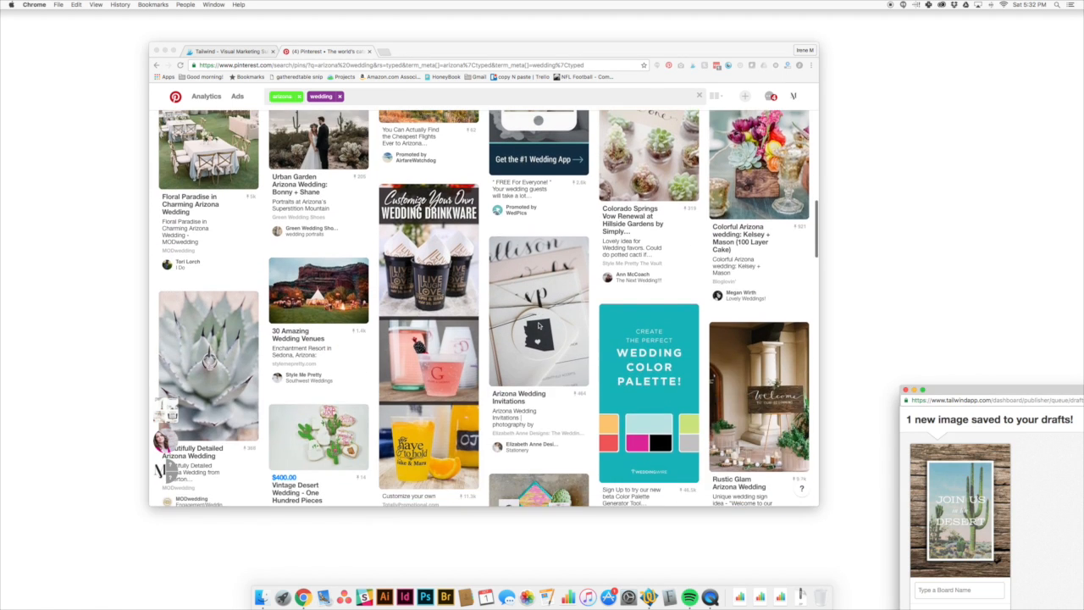
# Add the "30 Amazing Wedding Venues", succulent "Beautifully Detailed Arizona Wedding" and "A Chic, Outdoor Wedding in the Arizona Desert" pins to the Tailwind drafts
pyautogui.moveTo(296, 270)
pyautogui.click(279, 268)
pyautogui.scroll(-2, 280, 269)
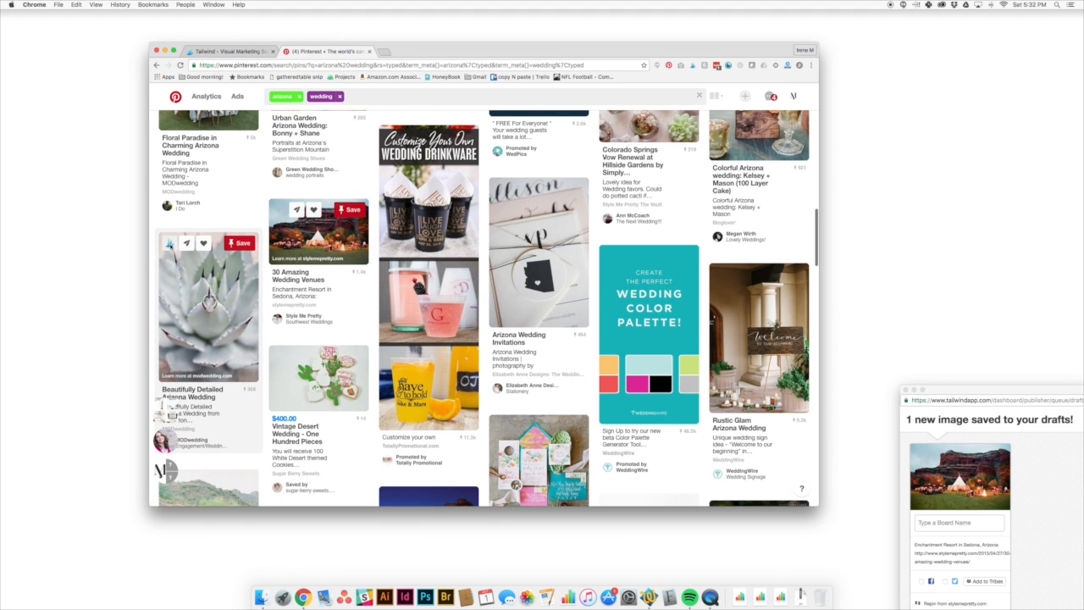
pyautogui.scroll(-2, 179, 327)
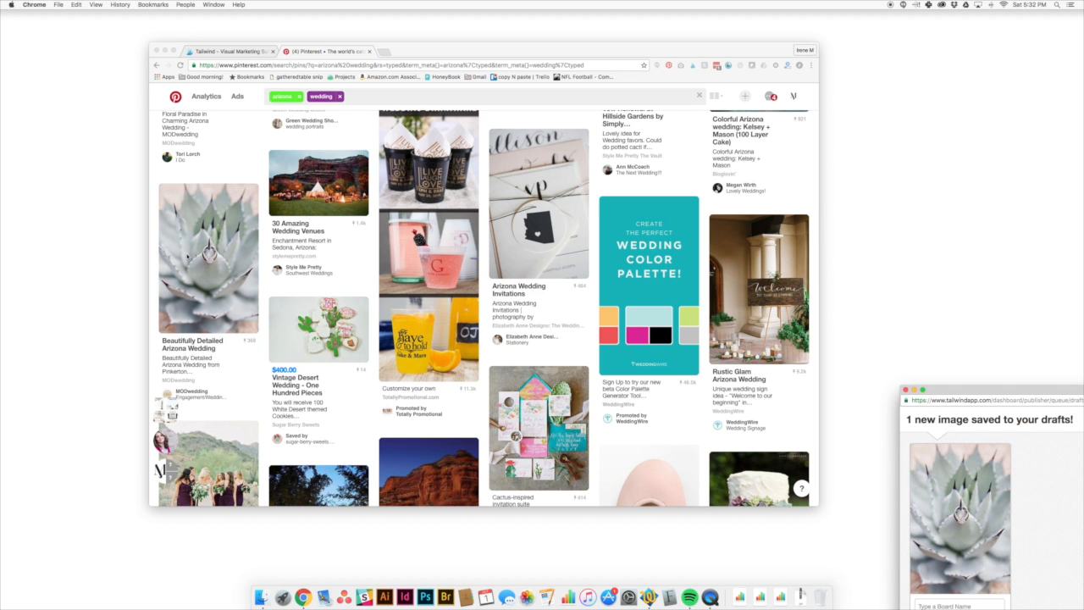
pyautogui.scroll(-5, 619, 276)
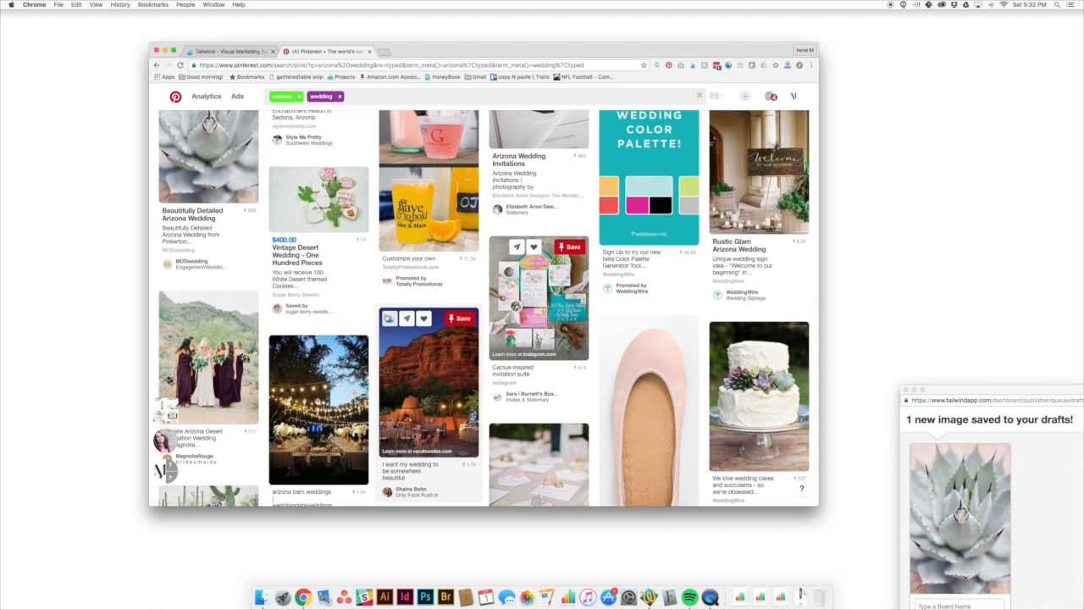
pyautogui.scroll(-5, 428, 381)
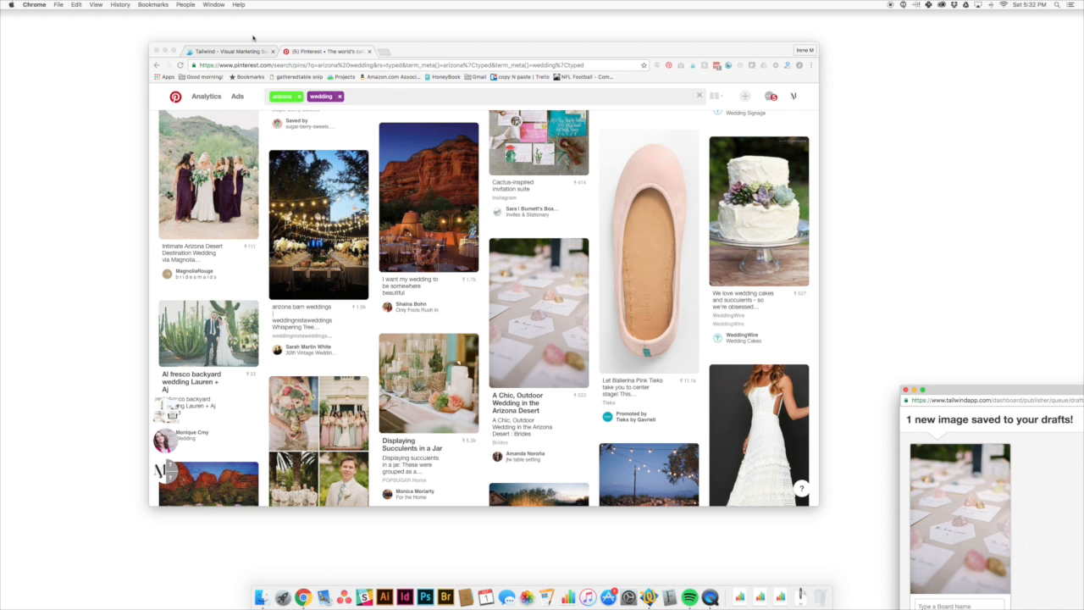
# Switch back to the Tailwind publisher and reload the drafts page to load the saved pins
pyautogui.click(246, 51)
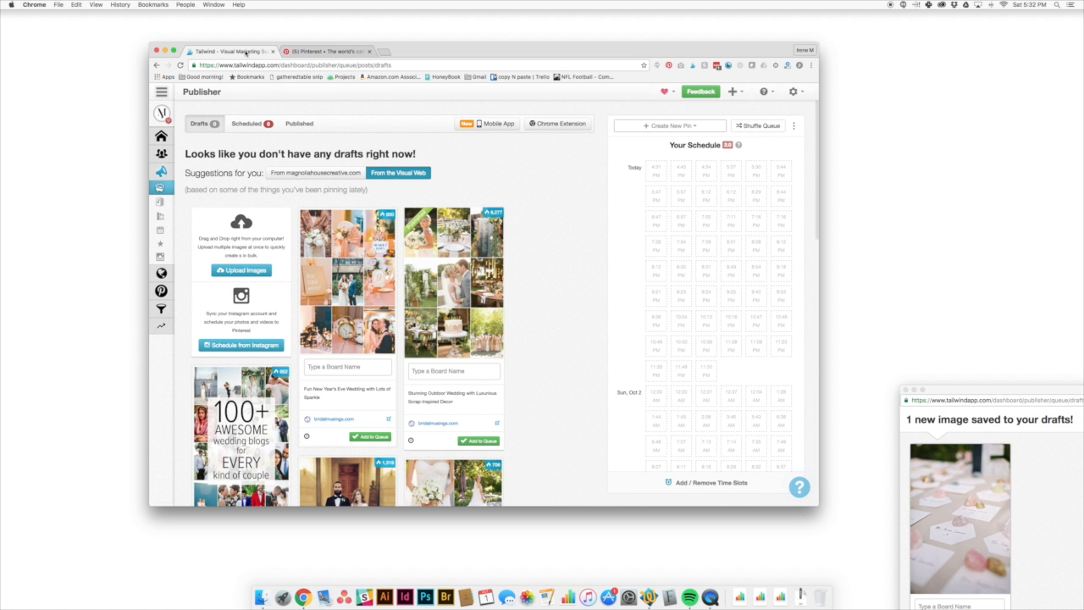
pyautogui.click(180, 65)
pyautogui.click(162, 92)
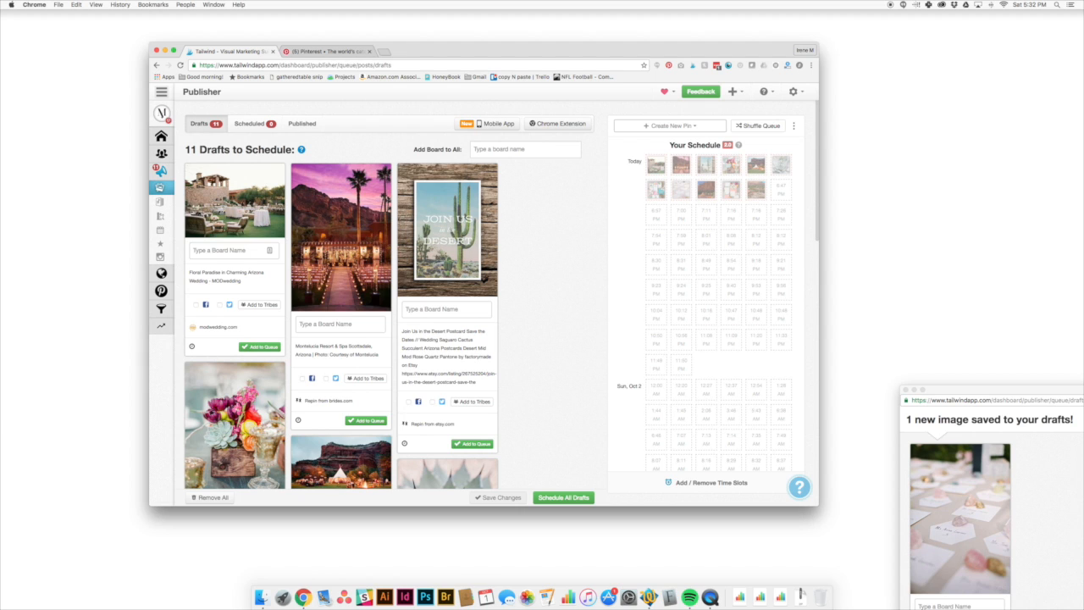
# Assign the "southwest style" board to all drafts at once
pyautogui.click(484, 149)
pyautogui.scroll(-5, 525, 186)
pyautogui.scroll(-10, 525, 191)
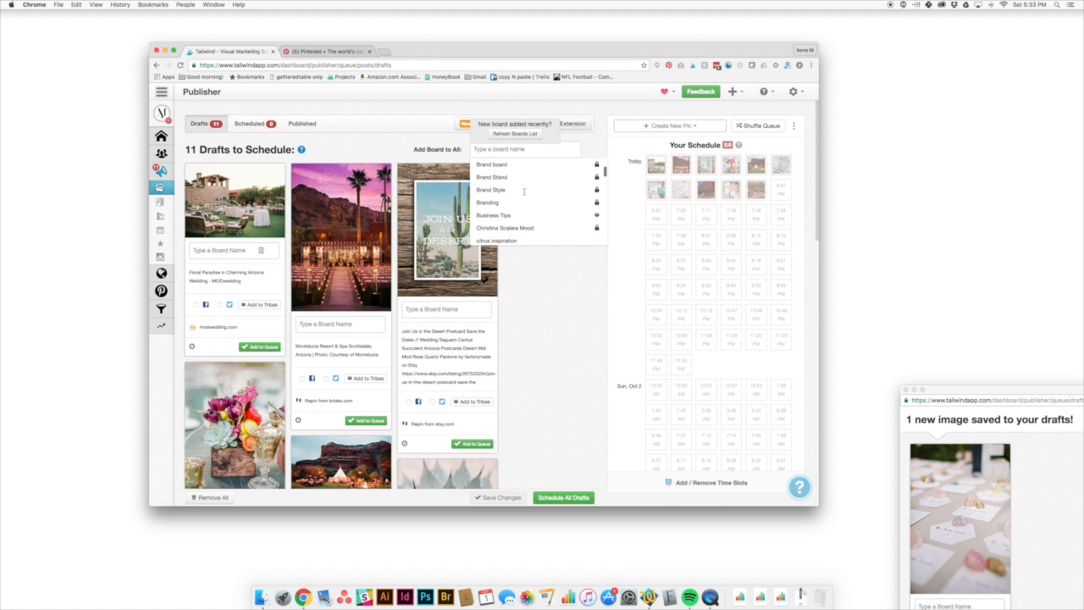
pyautogui.scroll(3, 524, 195)
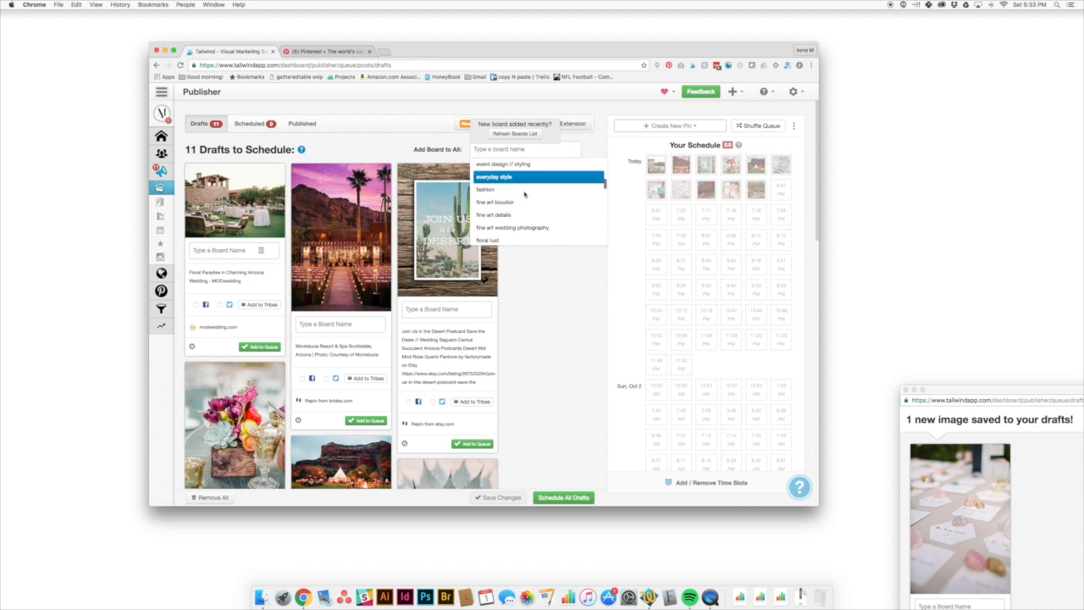
pyautogui.scroll(-3, 524, 195)
pyautogui.scroll(-5, 524, 195)
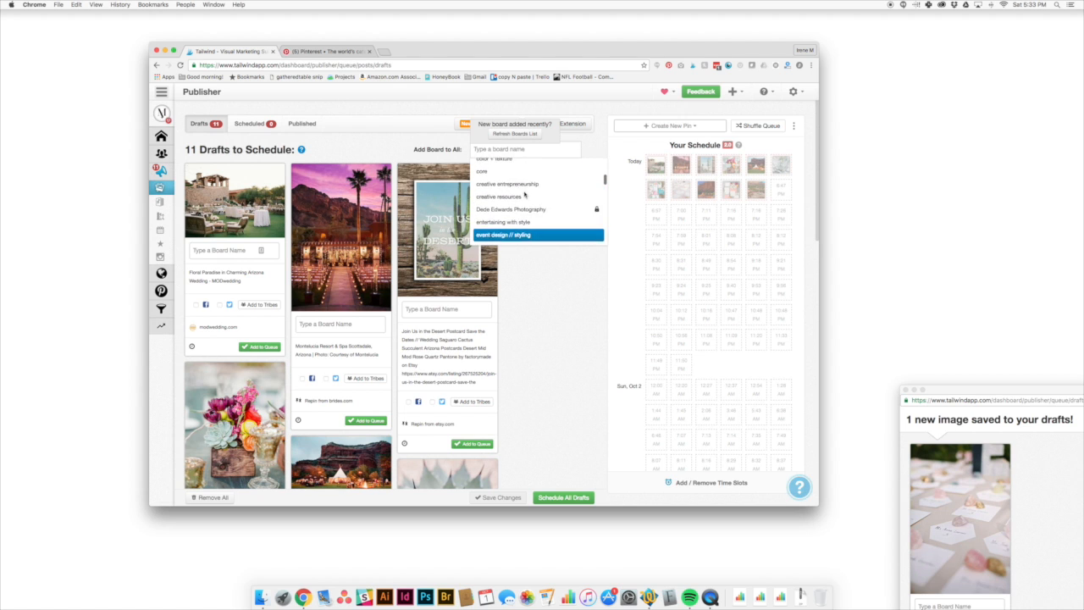
pyautogui.scroll(-10, 524, 194)
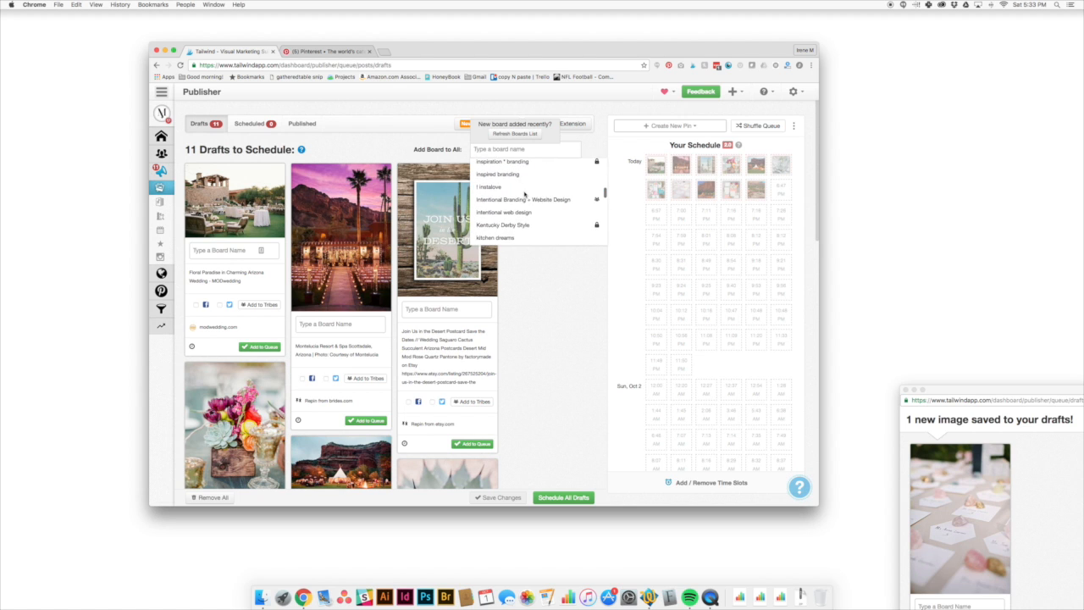
pyautogui.scroll(-8, 524, 195)
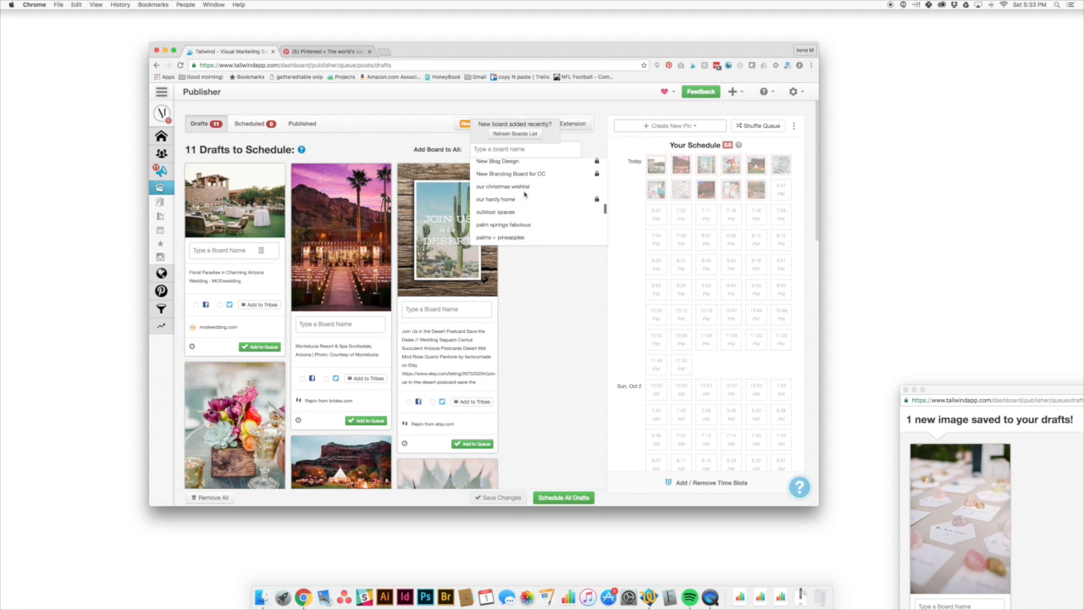
pyautogui.scroll(-5, 535, 192)
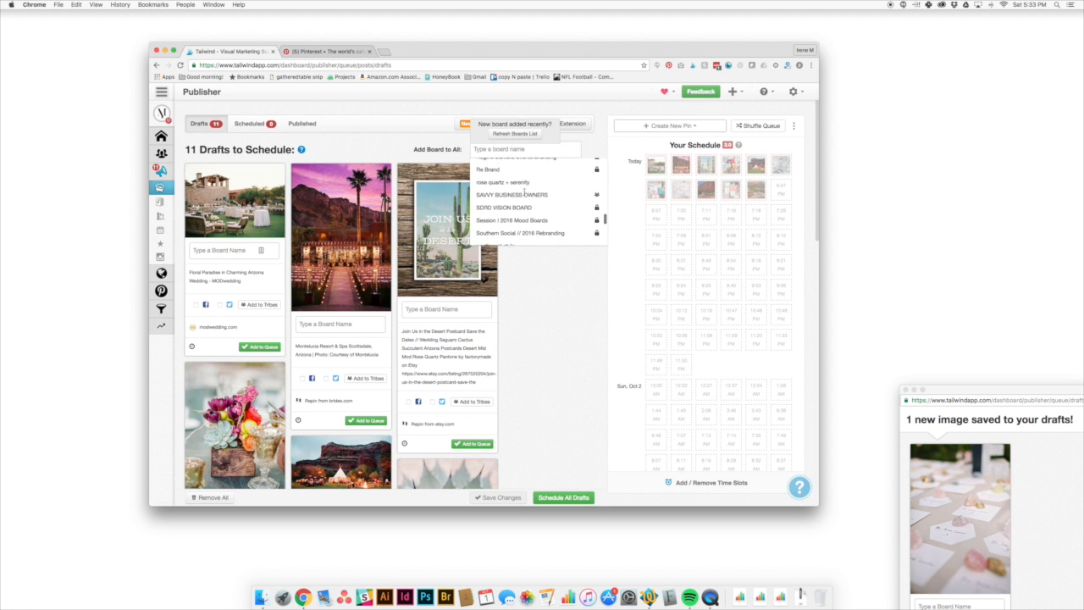
pyautogui.click(502, 200)
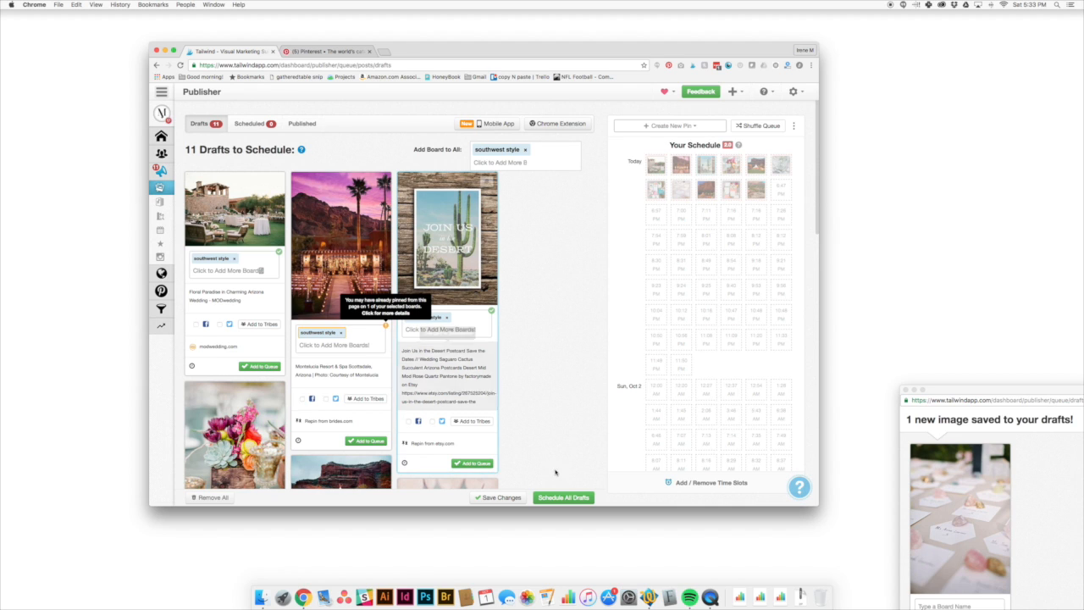
# Schedule all drafts and preview the queued pins in today's time slots
pyautogui.click(554, 497)
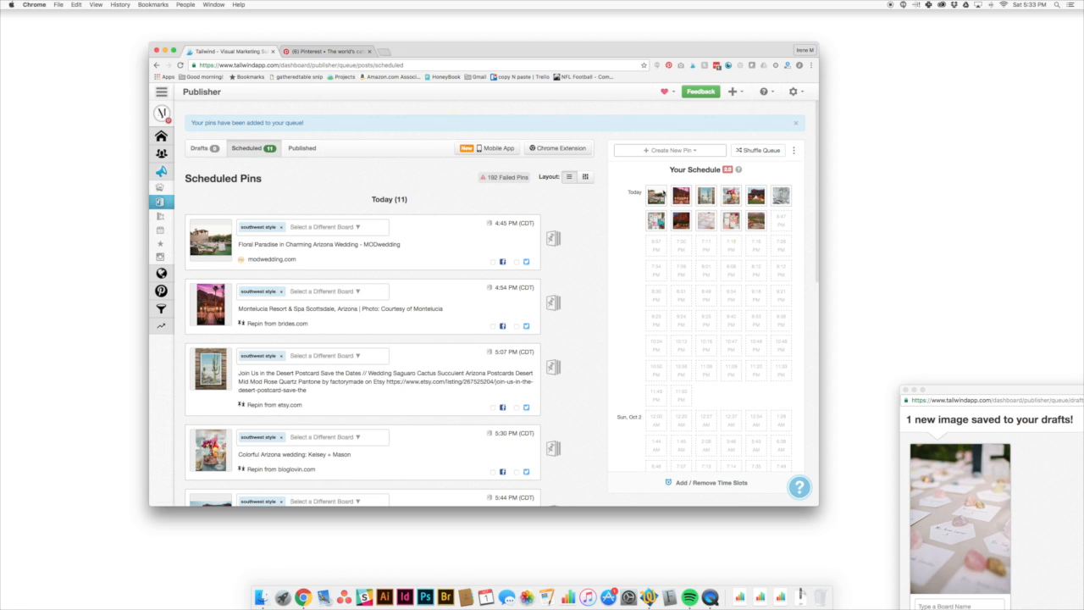
pyautogui.moveTo(715, 229)
pyautogui.moveTo(659, 188)
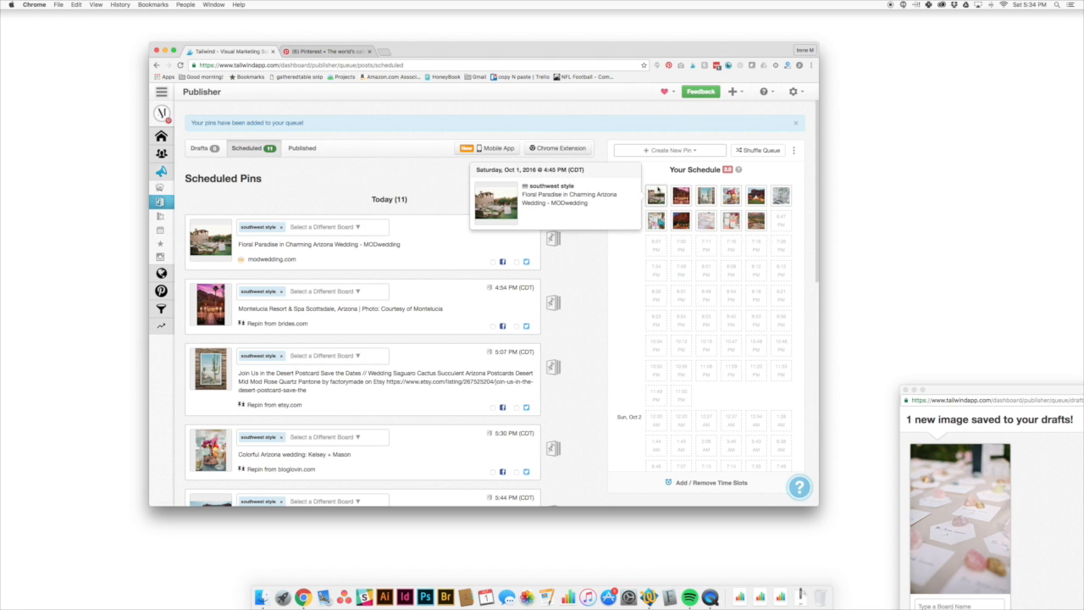
pyautogui.moveTo(773, 219)
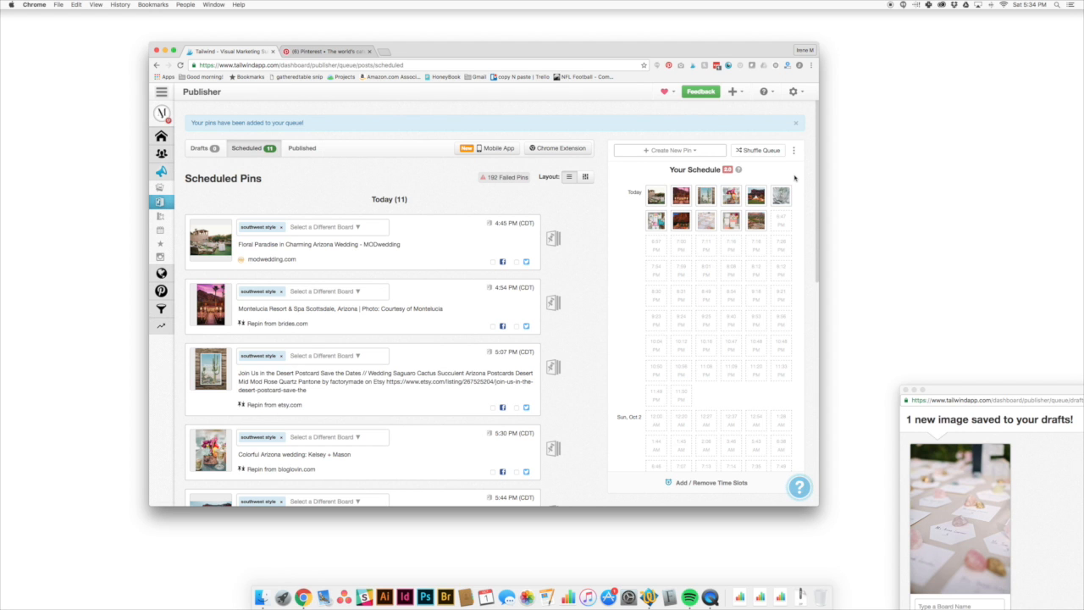
# Switch to the Pinterest page and replace the current search with "palm springs"
pyautogui.click(303, 53)
pyautogui.click(366, 98)
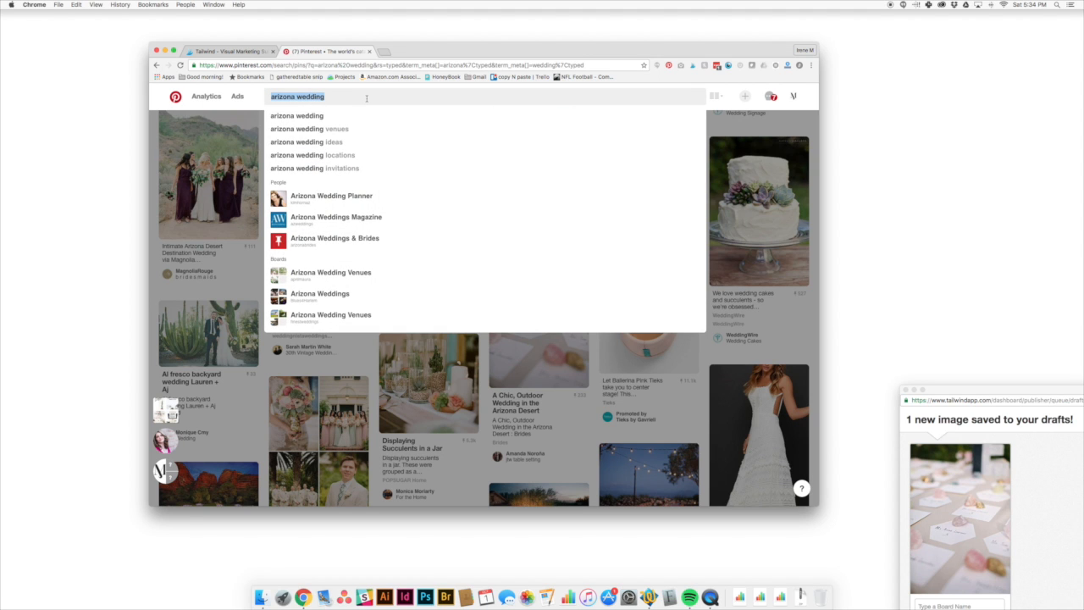
pyautogui.write('pal')
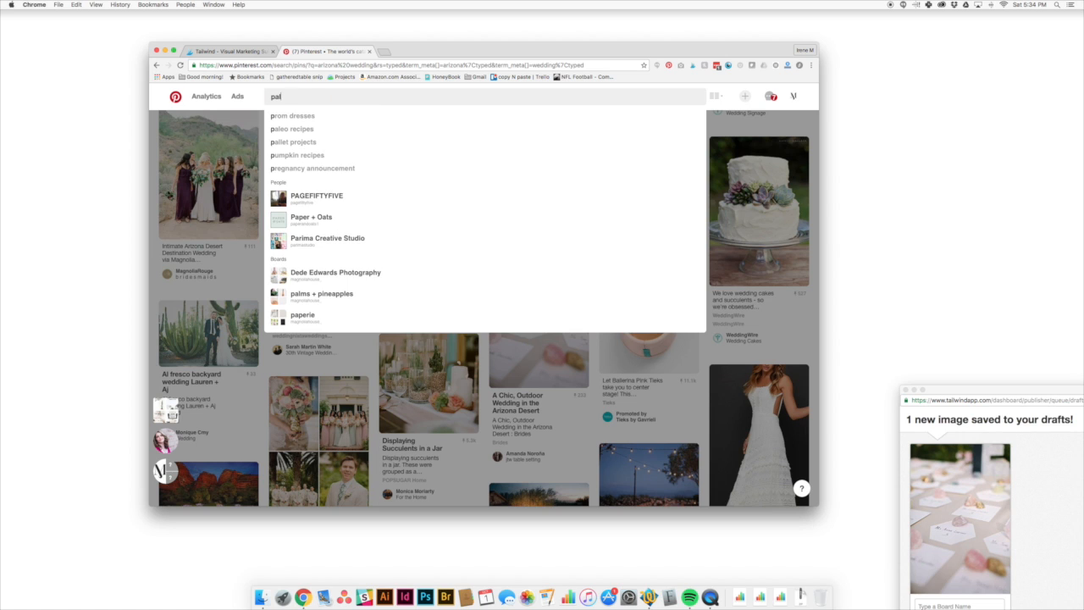
pyautogui.write('m spring')
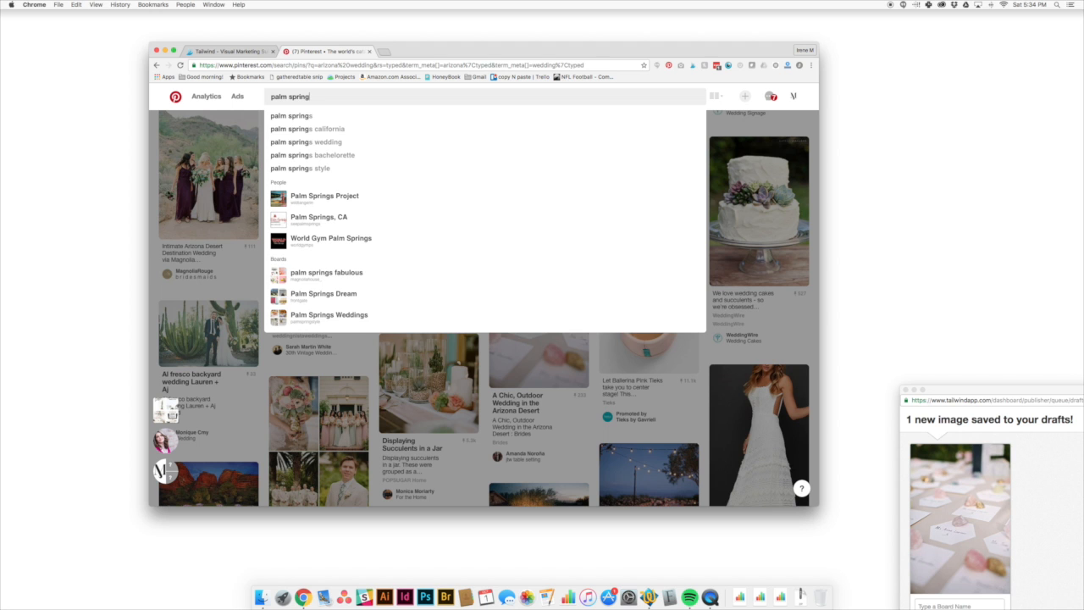
pyautogui.write('s')
pyautogui.press('Return')
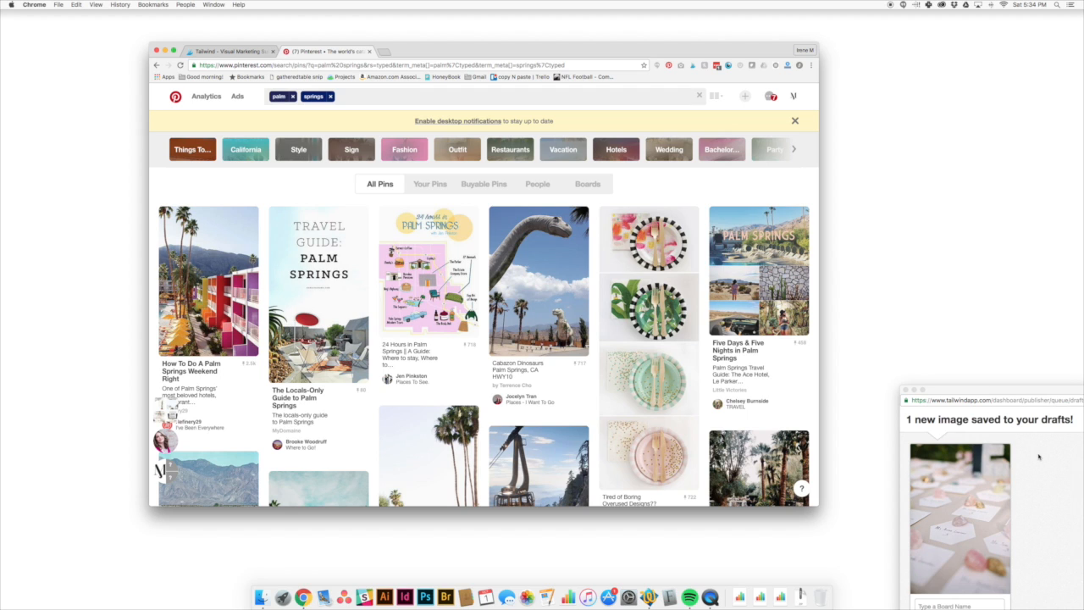
# Add the Paper Eskimo party plates, "That Pink Door" and "Going to Palm Springs, California" road pins to the Tailwind drafts
pyautogui.moveTo(611, 218)
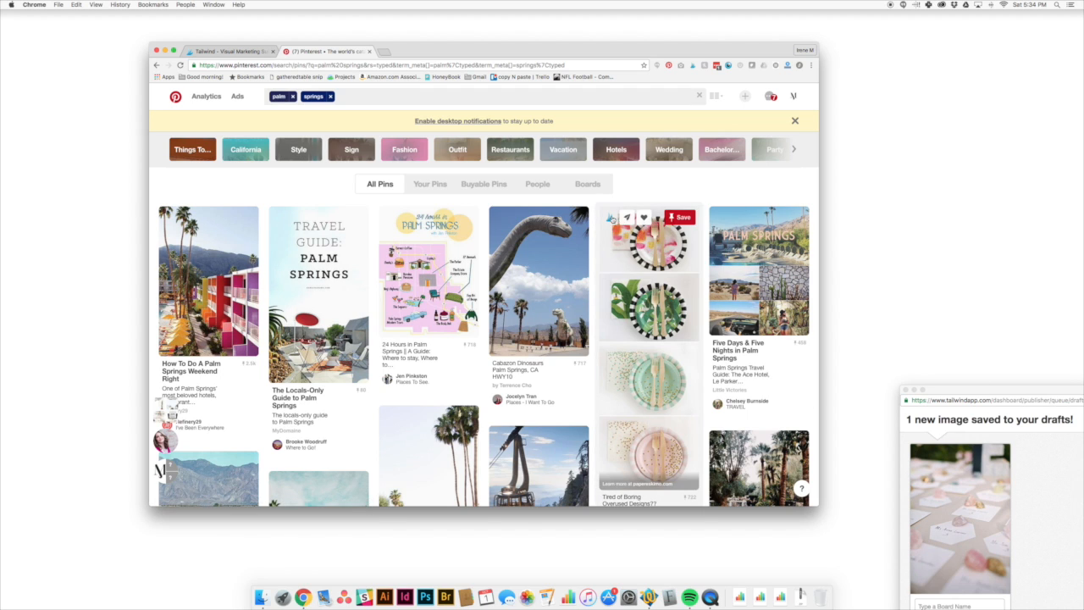
pyautogui.scroll(-5, 508, 271)
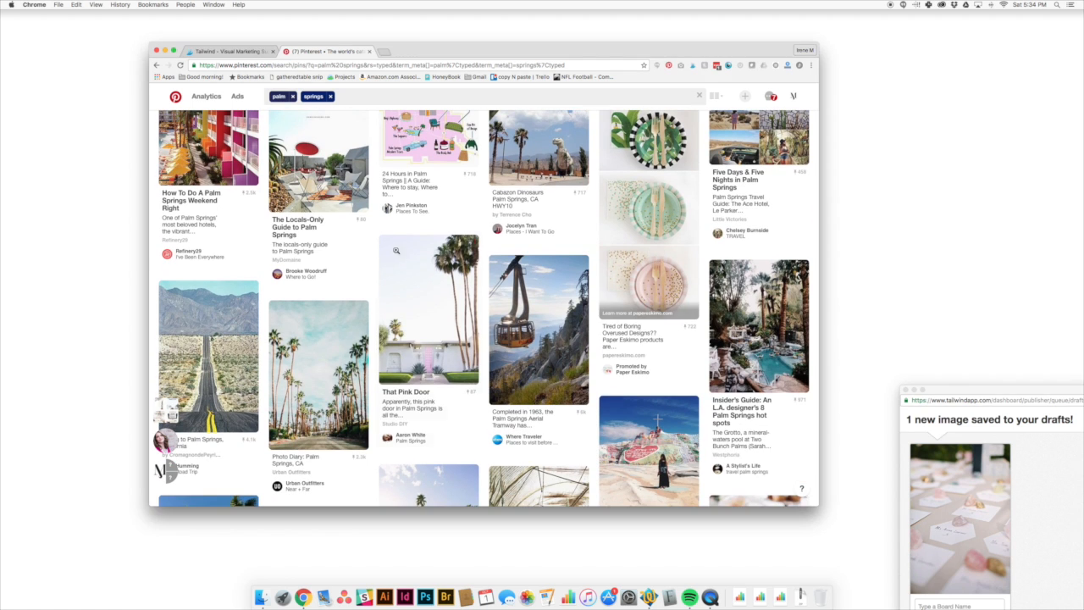
pyautogui.scroll(-3, 399, 254)
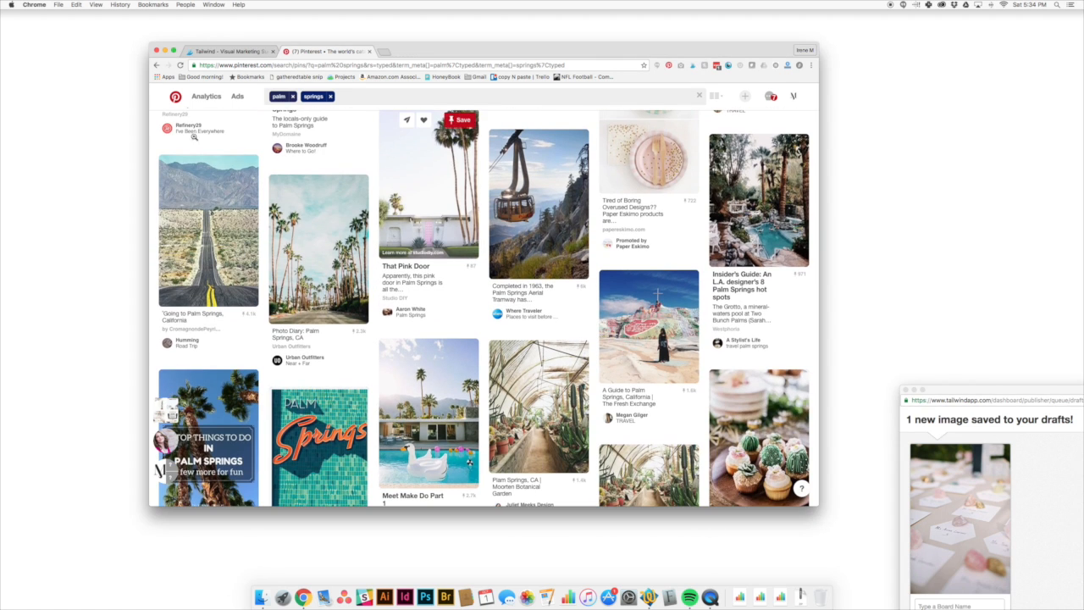
pyautogui.scroll(-4, 198, 175)
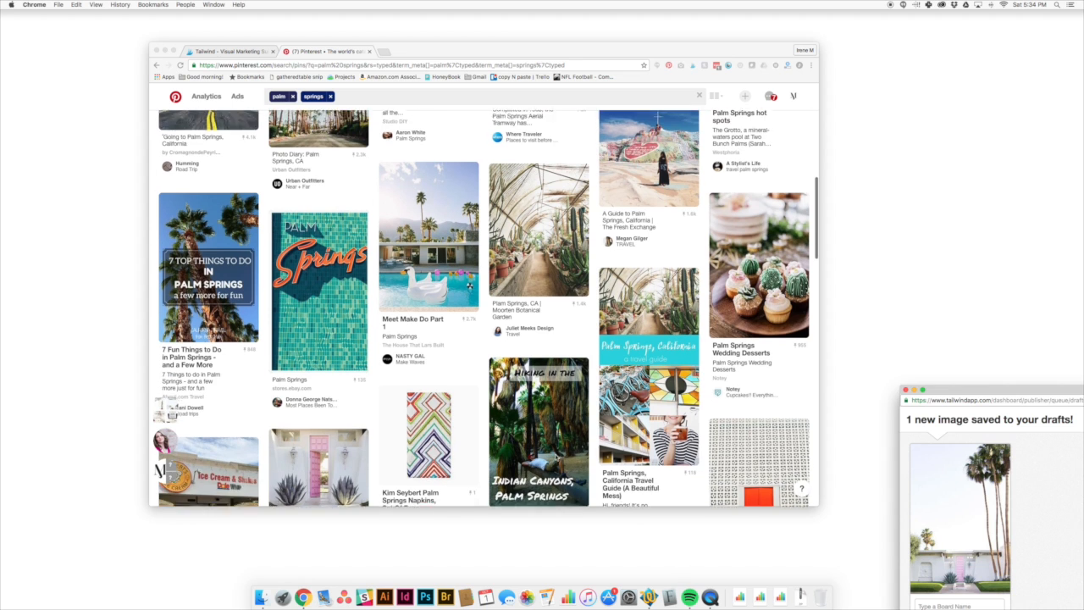
pyautogui.scroll(-1, 555, 458)
pyautogui.scroll(-3, 566, 263)
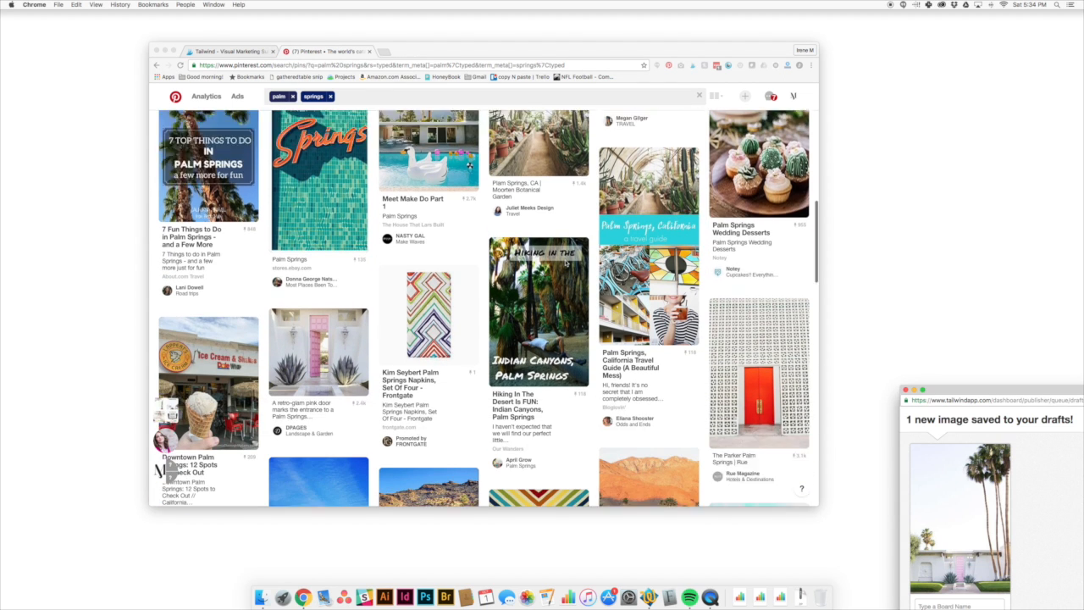
pyautogui.scroll(-3, 566, 262)
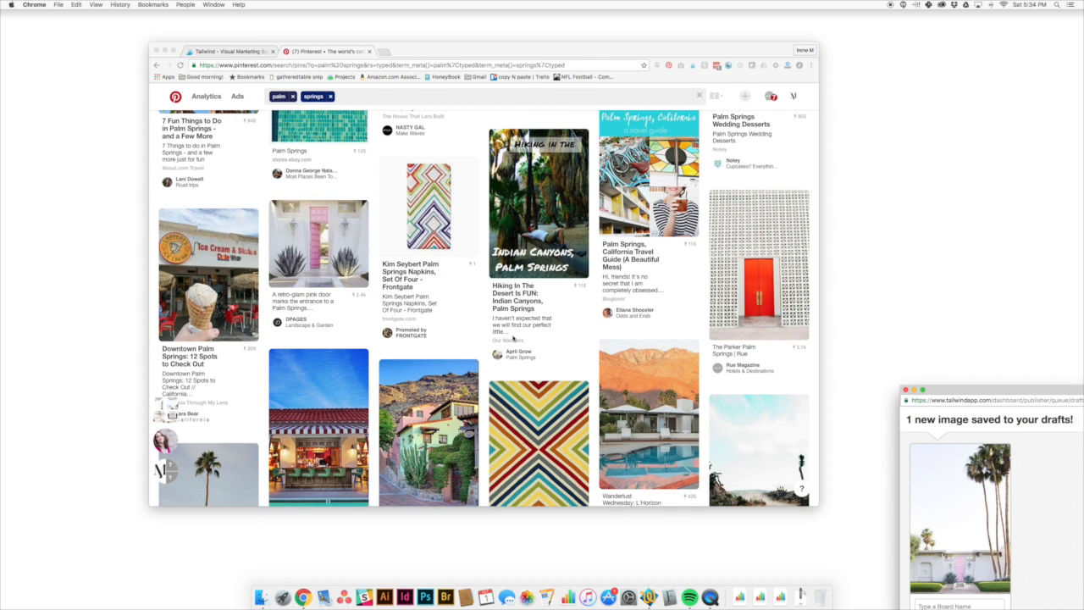
# Add the retro-glam pink door, Colony Palms, "The Best Vintage Shops in Palm Springs" and "Majestic Indoor-Outdoor Retreats" pins to the Tailwind drafts
pyautogui.scroll(-4, 512, 338)
pyautogui.click(282, 217)
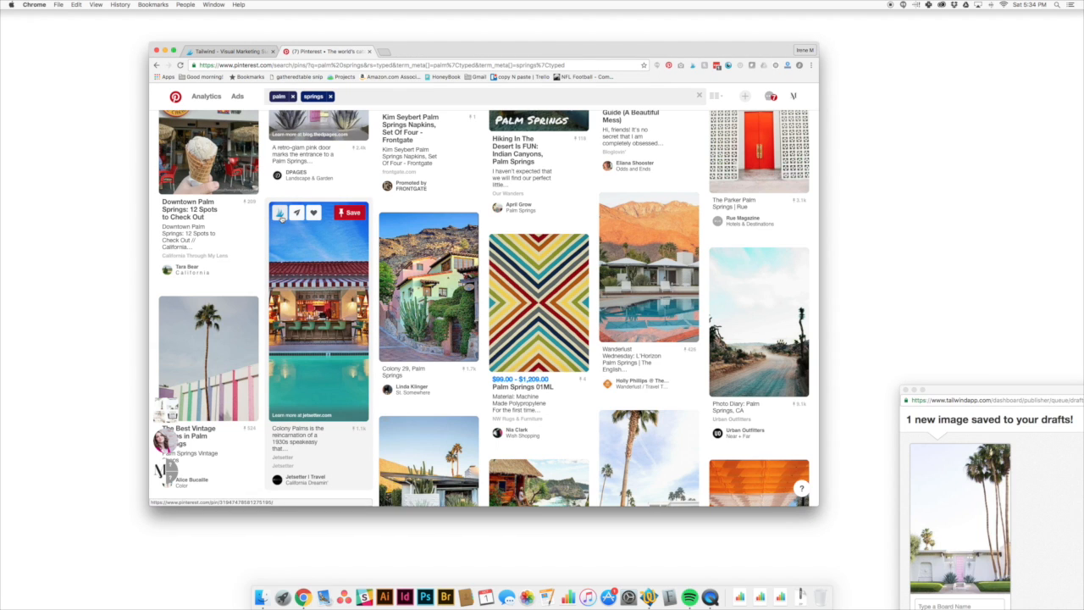
pyautogui.click(282, 217)
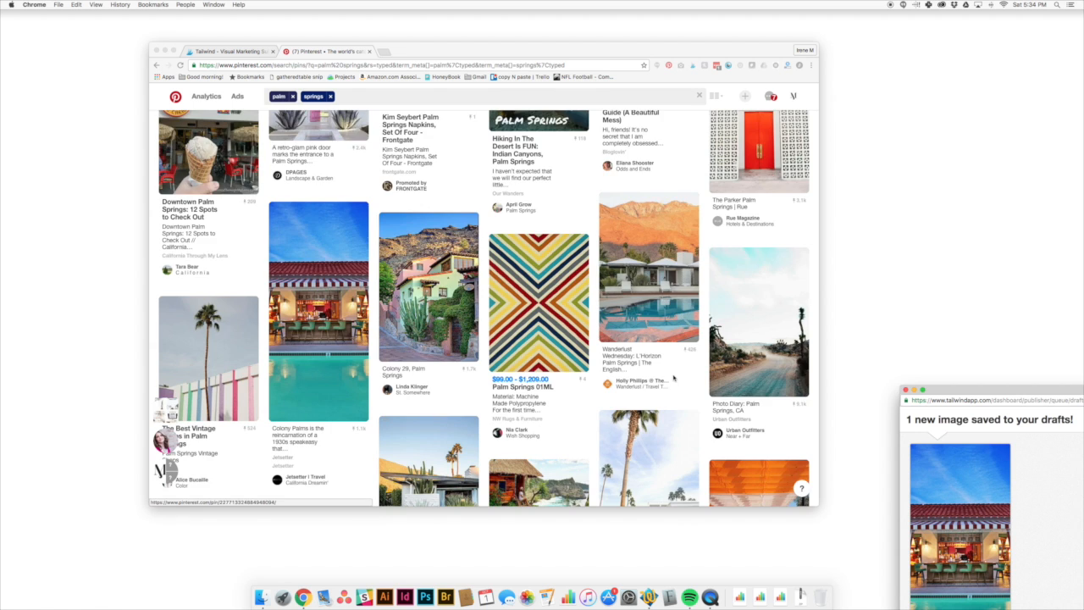
pyautogui.scroll(-5, 674, 379)
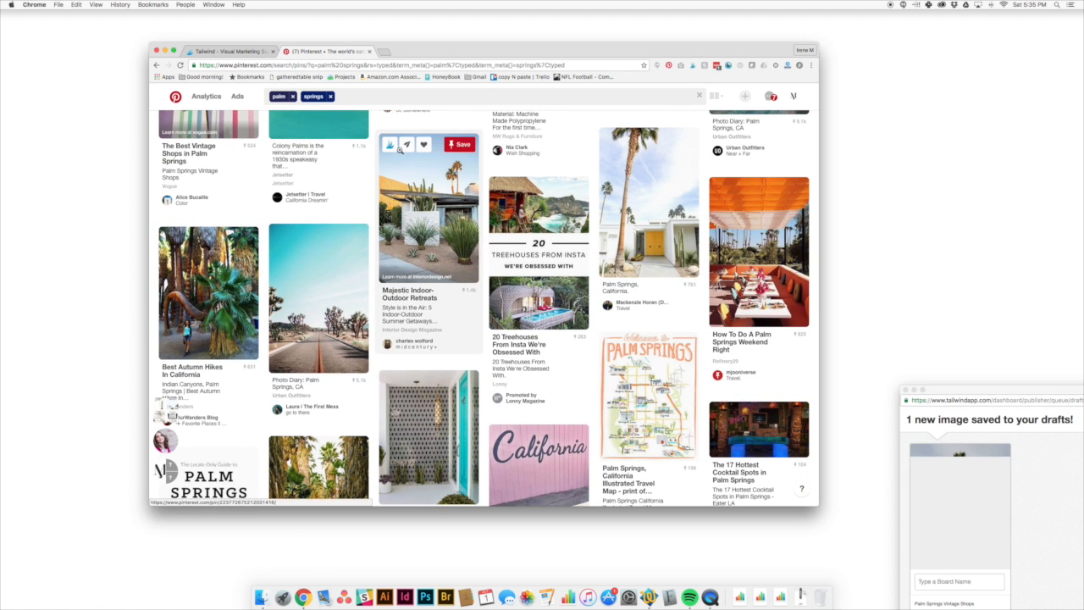
pyautogui.scroll(-3, 725, 288)
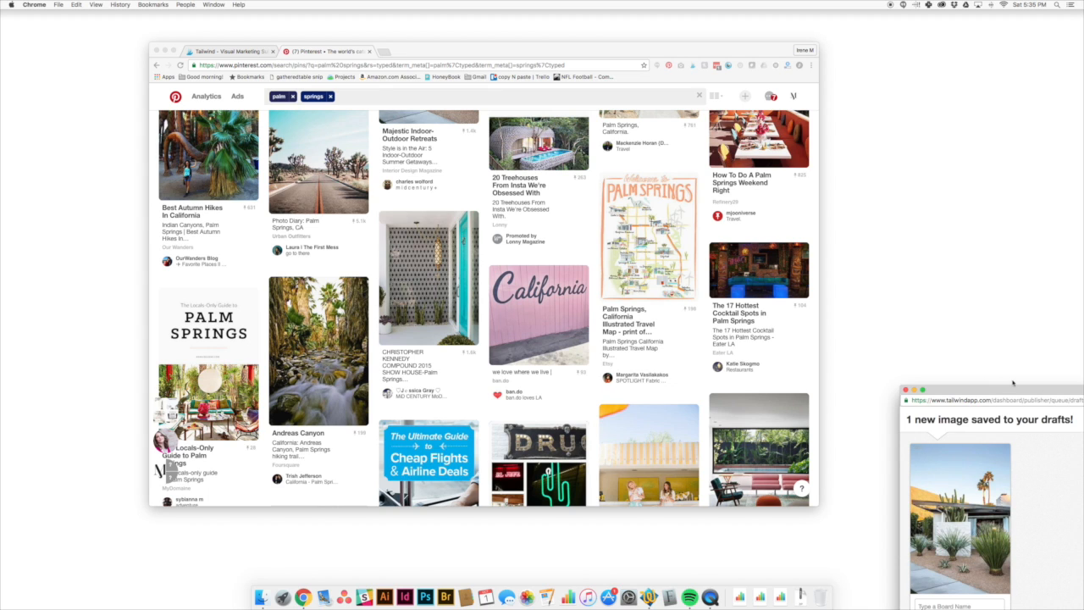
# Return to the Tailwind publisher's drafts and assign the "palm springs fabulous" board to all of them at once
pyautogui.click(219, 51)
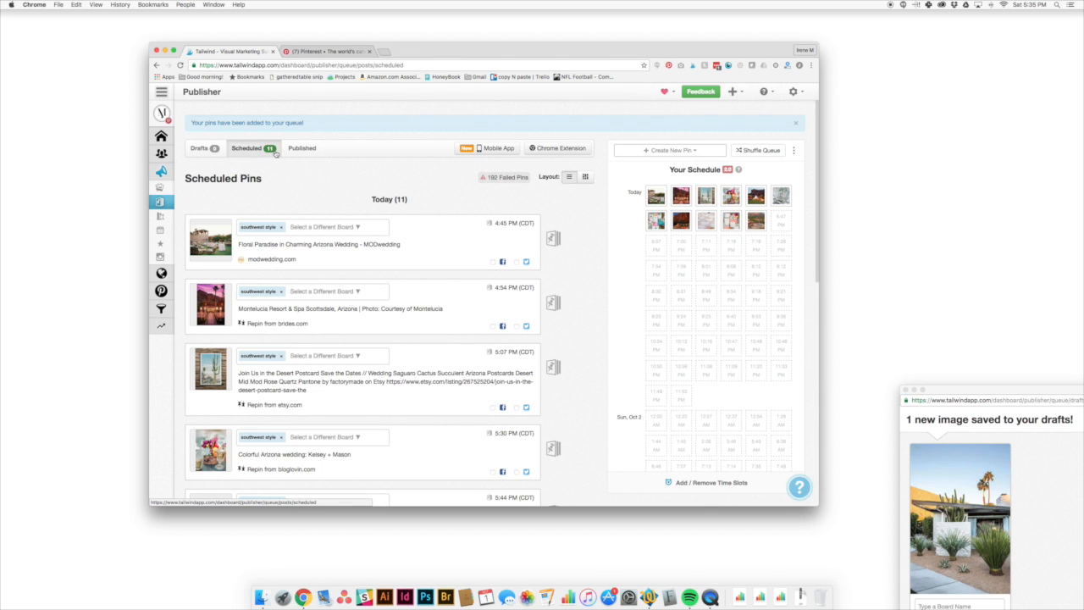
pyautogui.click(206, 148)
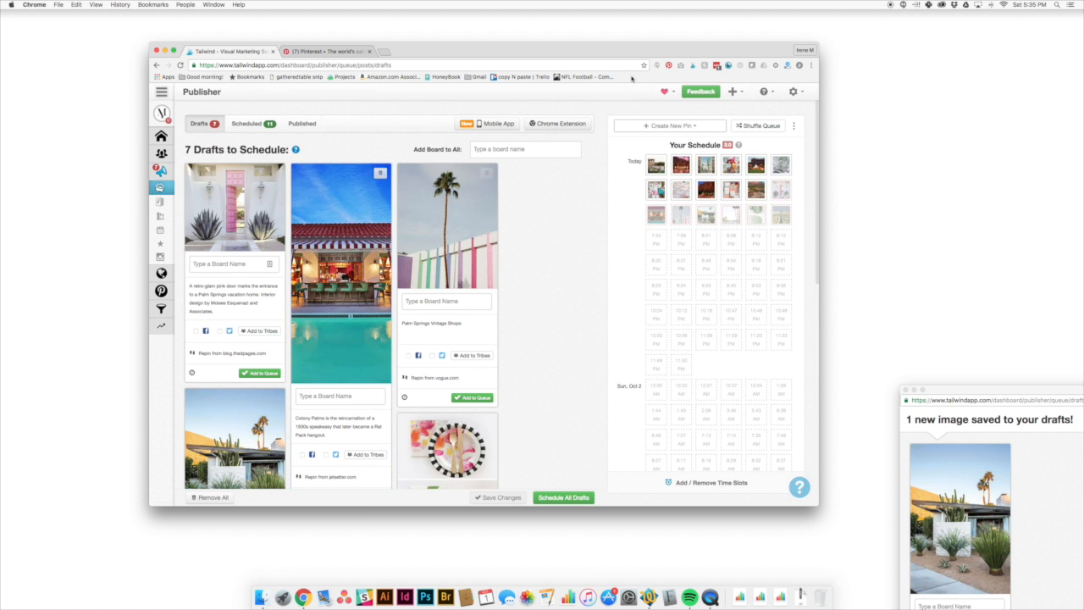
pyautogui.click(501, 151)
pyautogui.write('palm')
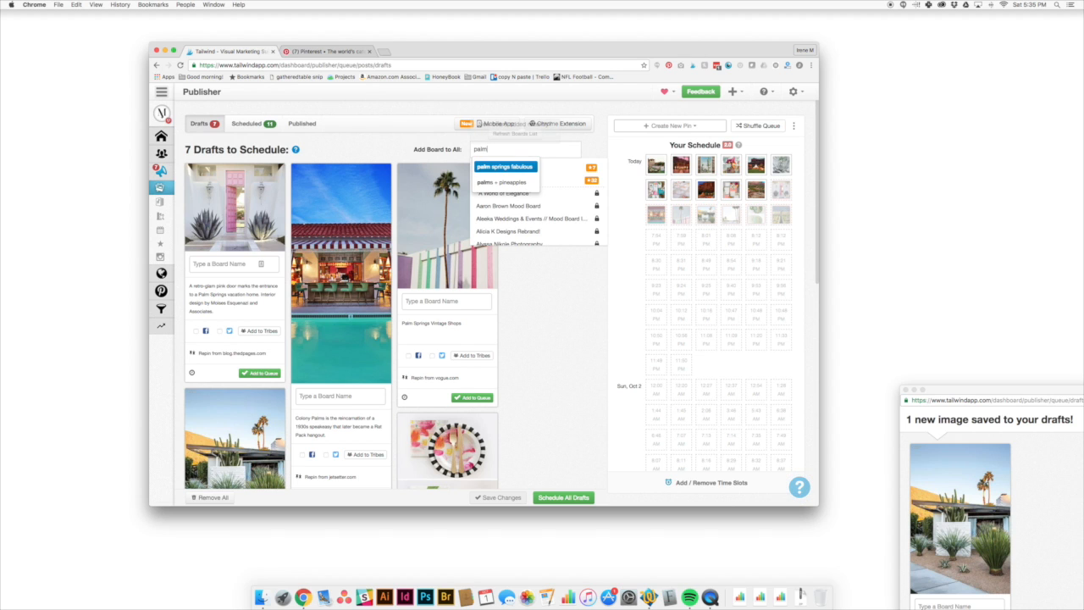
pyautogui.click(498, 167)
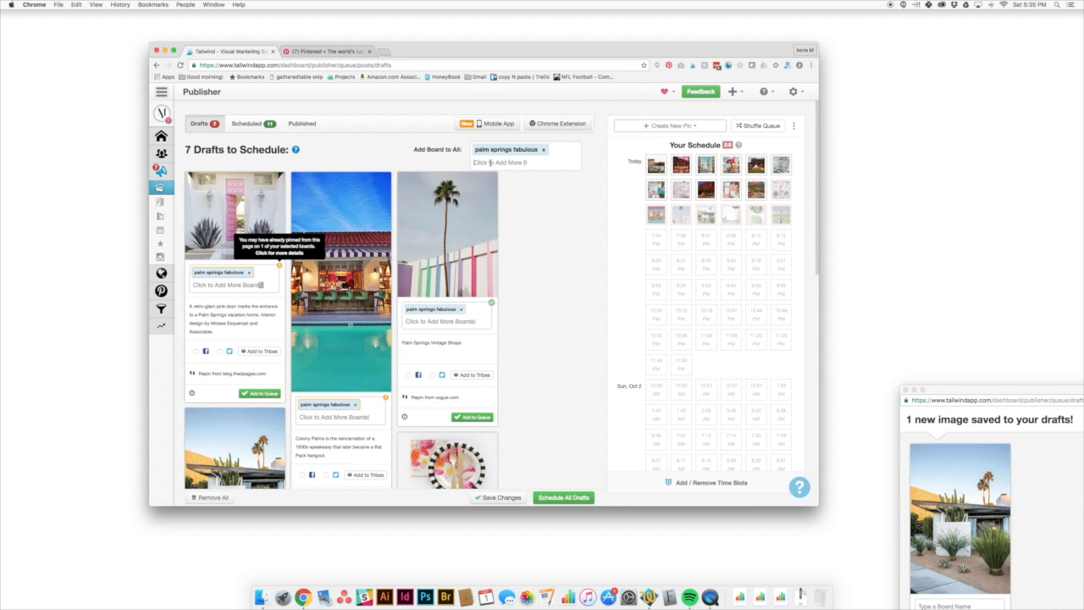
# Schedule all the Palm Springs drafts and check the queued pins in today's time slots
pyautogui.click(570, 499)
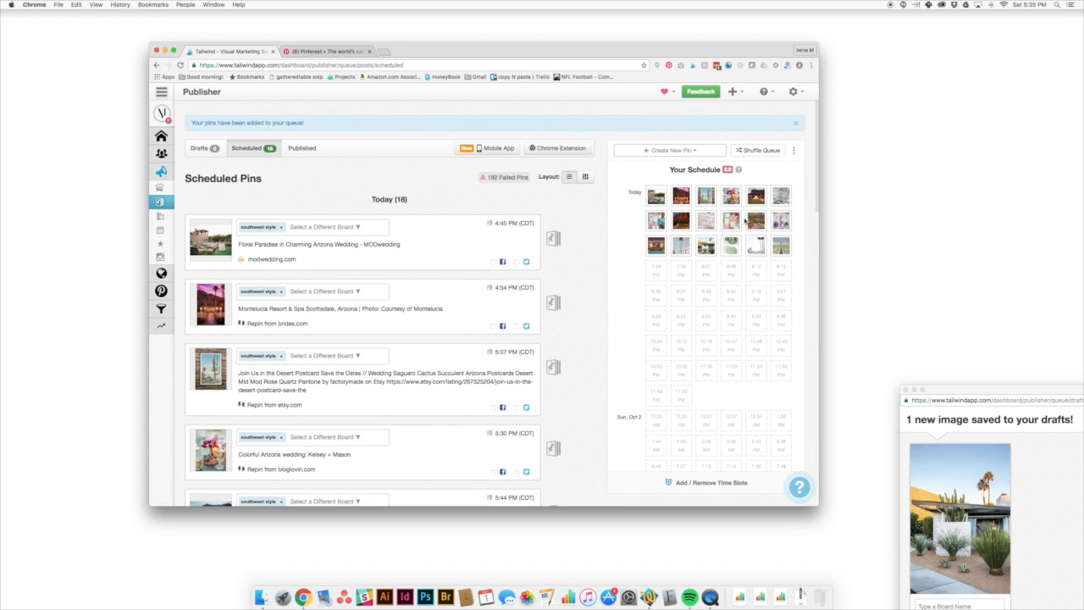
pyautogui.moveTo(655, 197)
pyautogui.moveTo(701, 246)
# Shuffle the publishing queue to mix the two boards' pins and review the upcoming time slots in the schedule
pyautogui.click(761, 150)
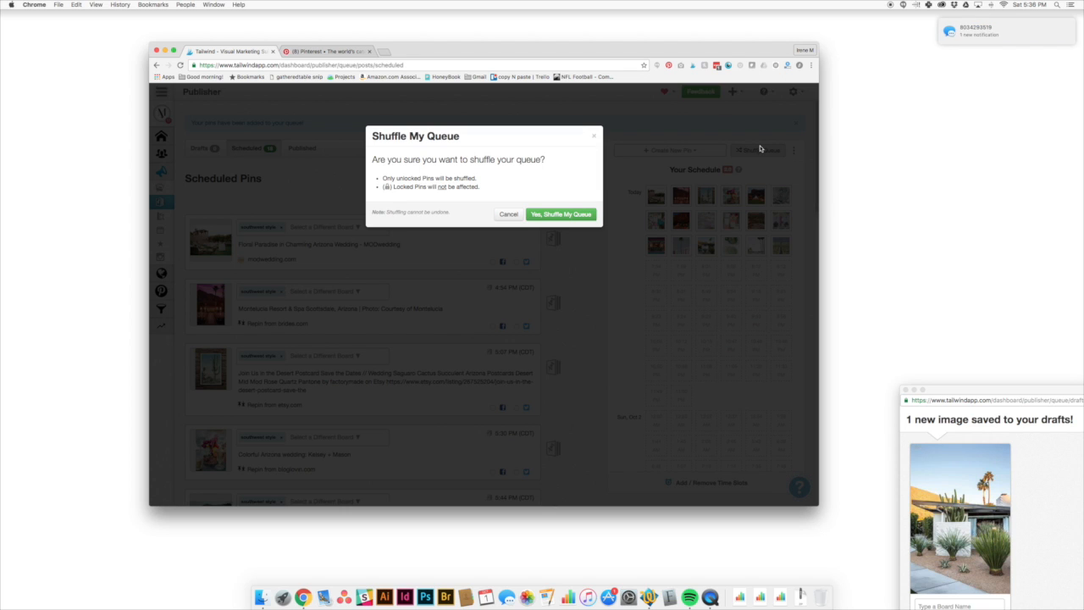
pyautogui.click(576, 214)
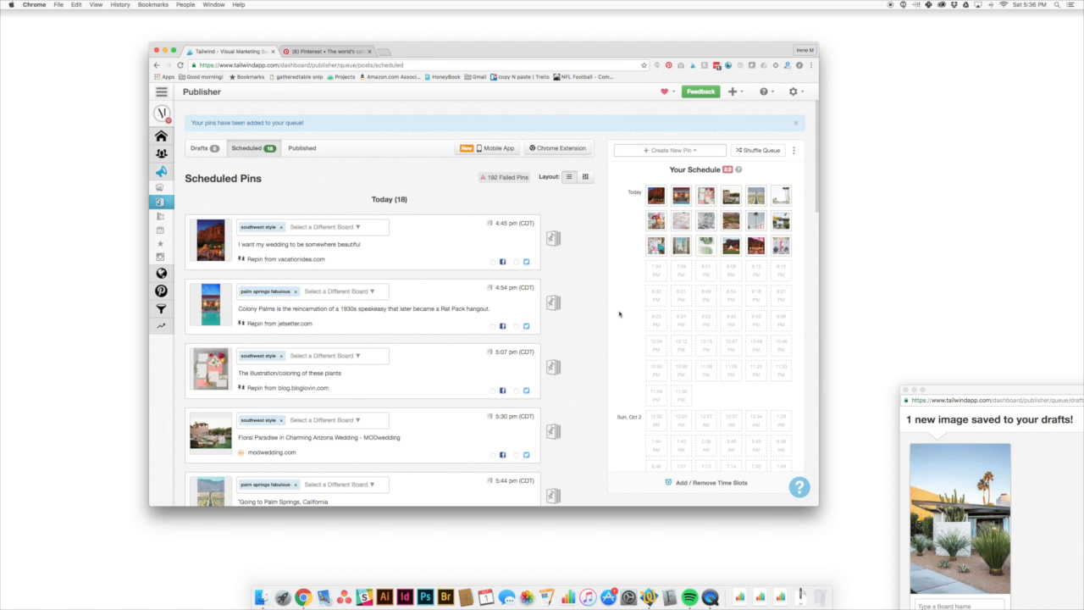
pyautogui.scroll(-3, 730, 343)
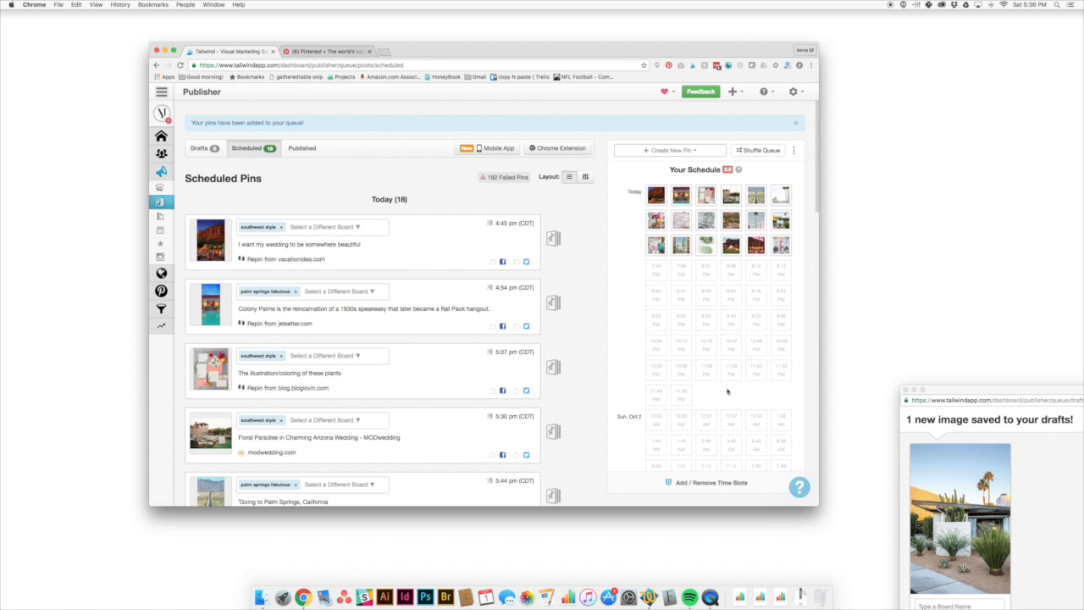
pyautogui.scroll(-5, 717, 343)
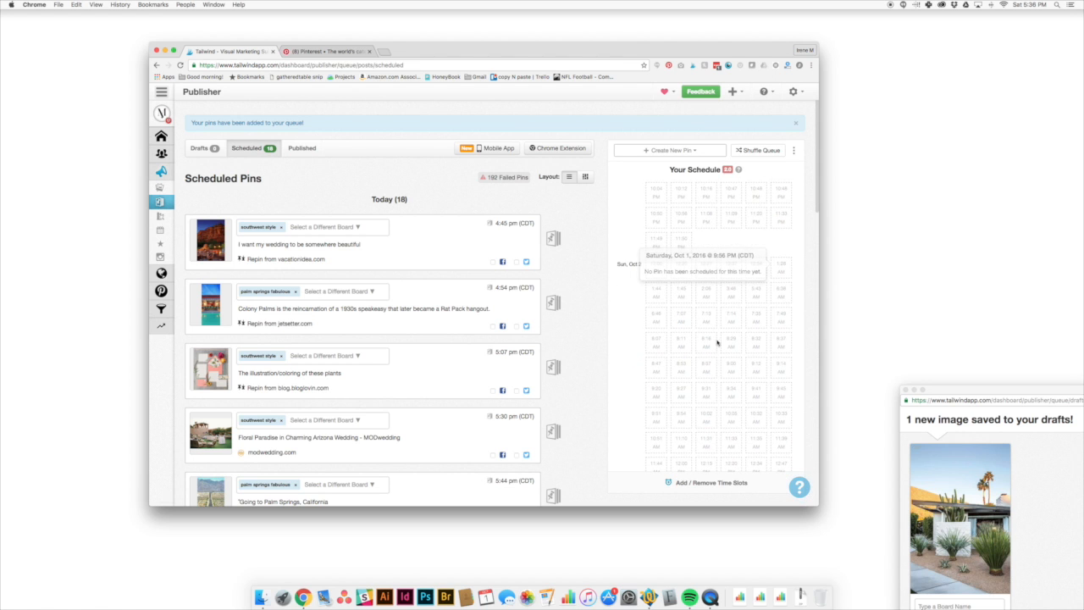